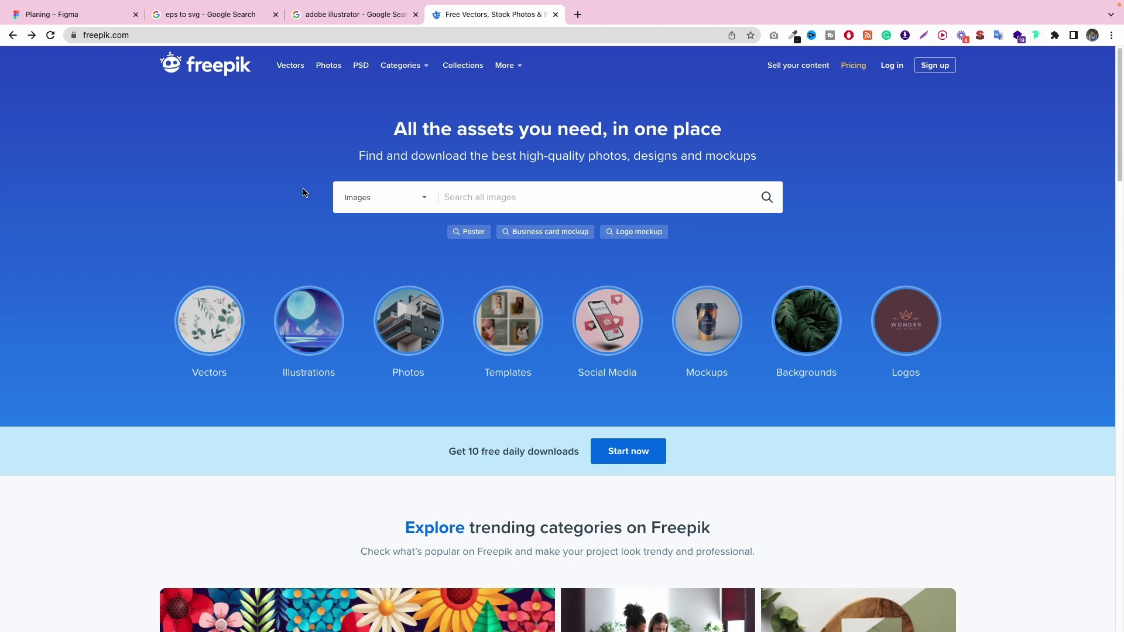
Glance at the Planing file in Figma, then return to the Freepik homepage.
click(95, 16)
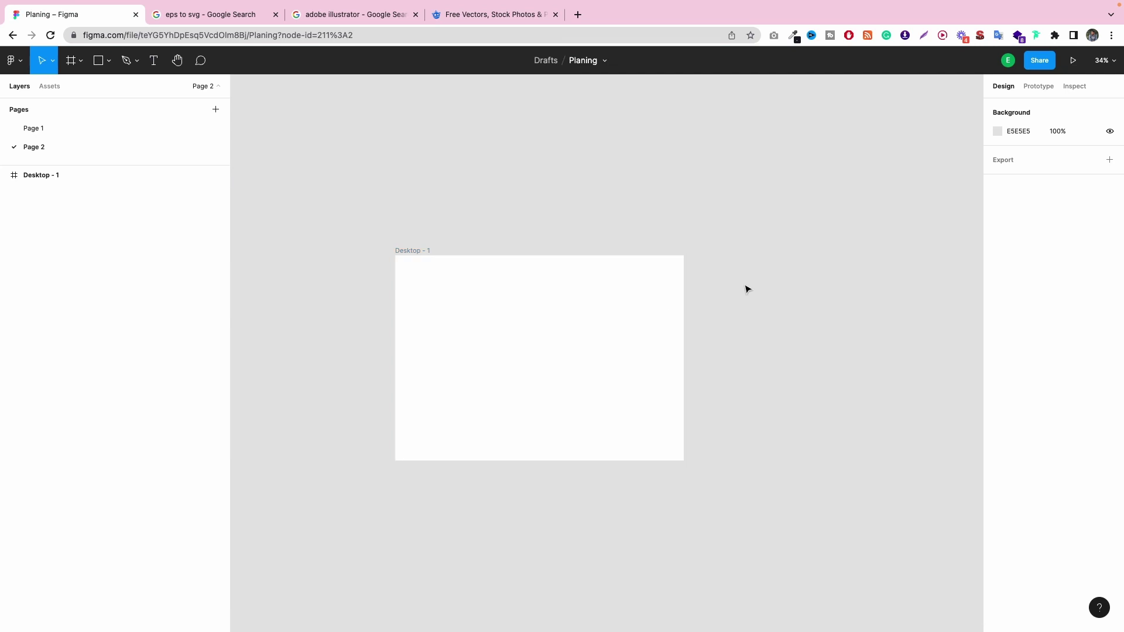
click(462, 16)
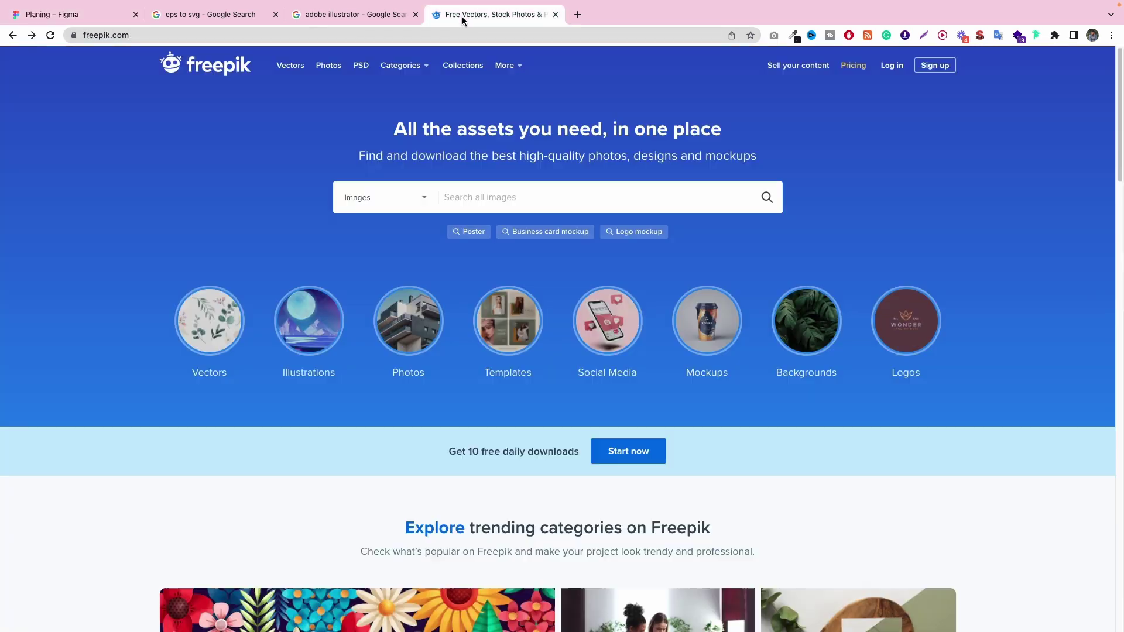
scroll(526, 270, down, 6)
scroll(464, 265, up, 4)
Search Freepik for 'web developeer' and filter the results to free vectors.
click(546, 197)
text(web developeer)
key(Return)
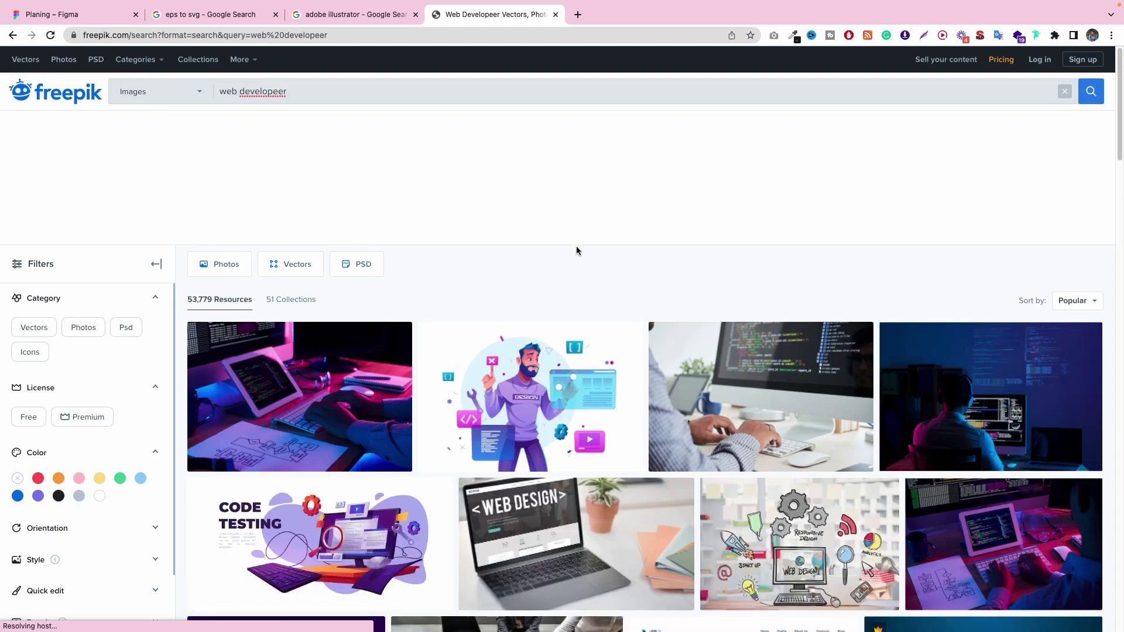
scroll(576, 251, down, 2)
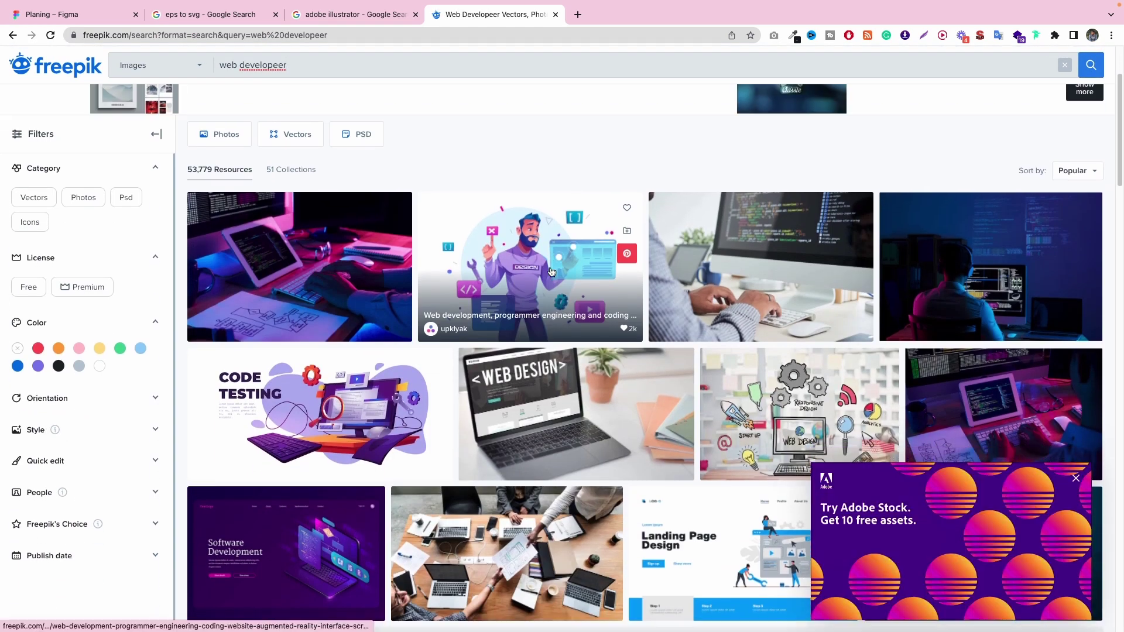
scroll(603, 410, down, 2)
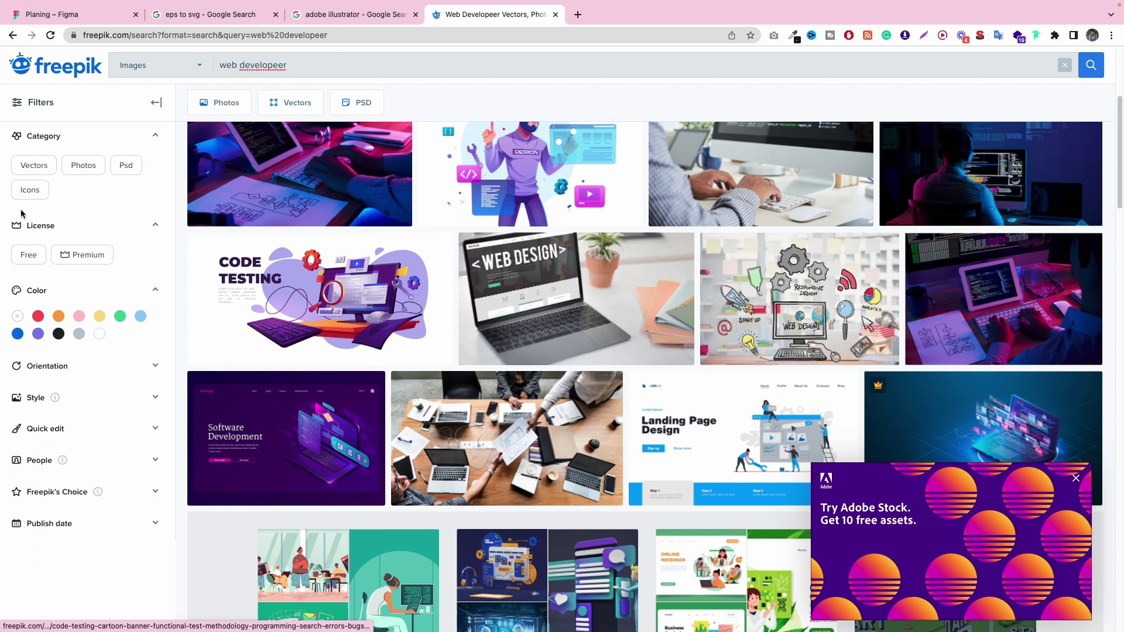
click(26, 258)
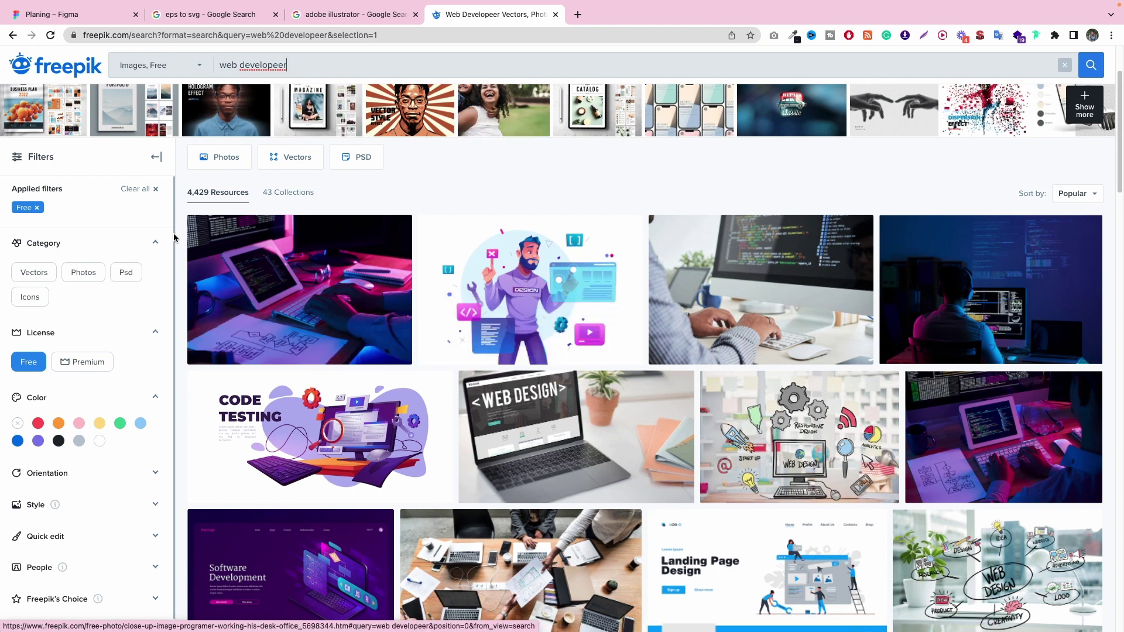
click(33, 274)
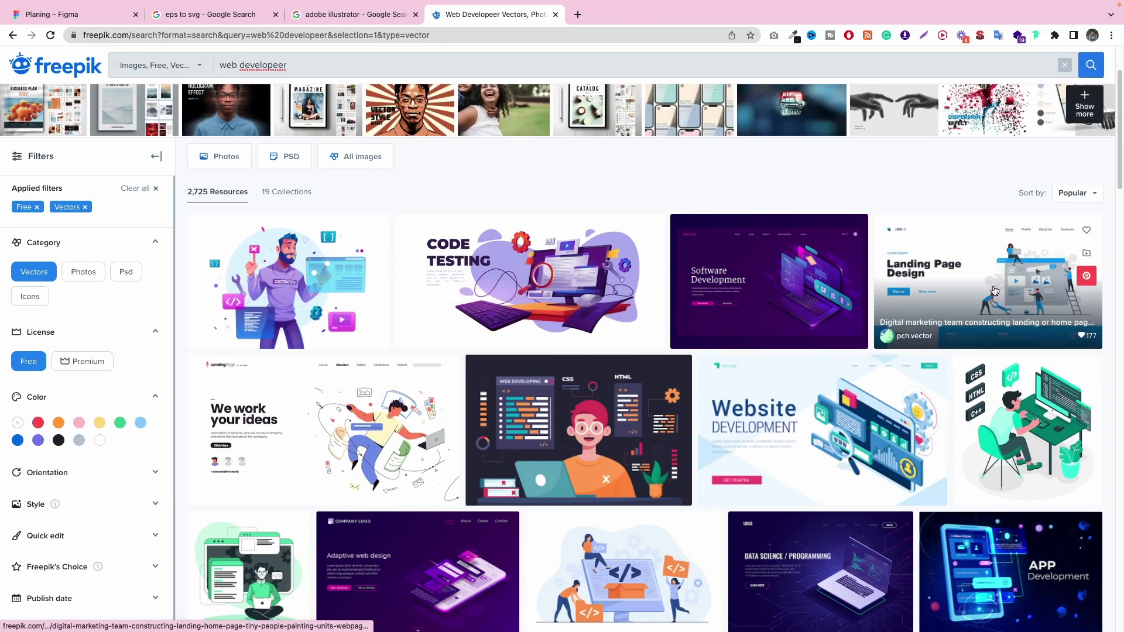
scroll(993, 291, down, 2)
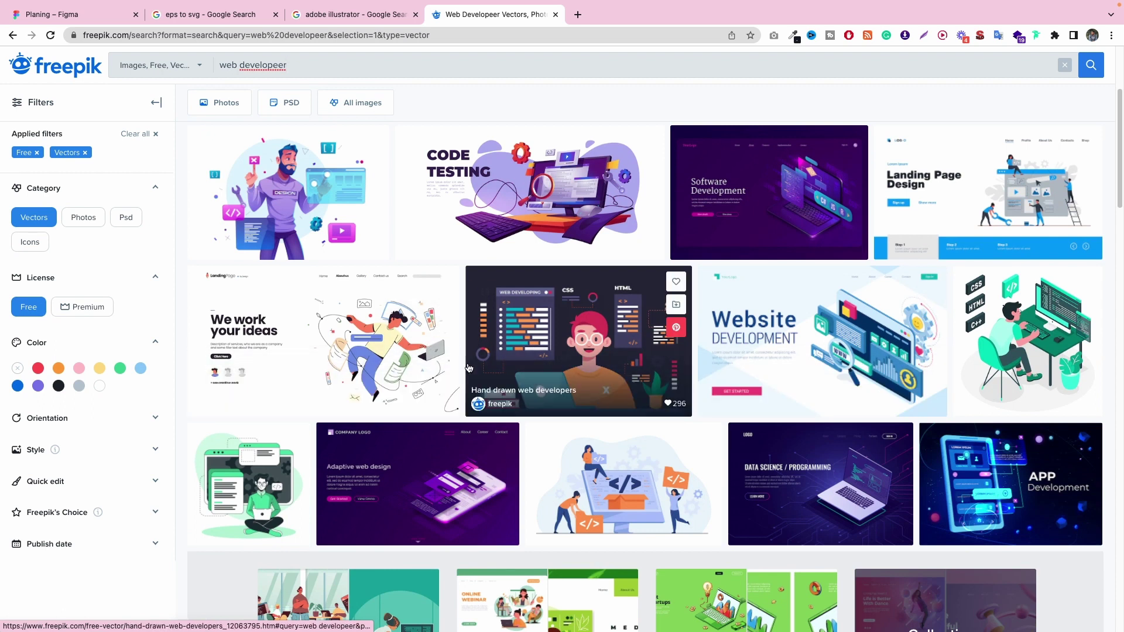
Free-download the Creative business landing page vector as a zip.
click(391, 330)
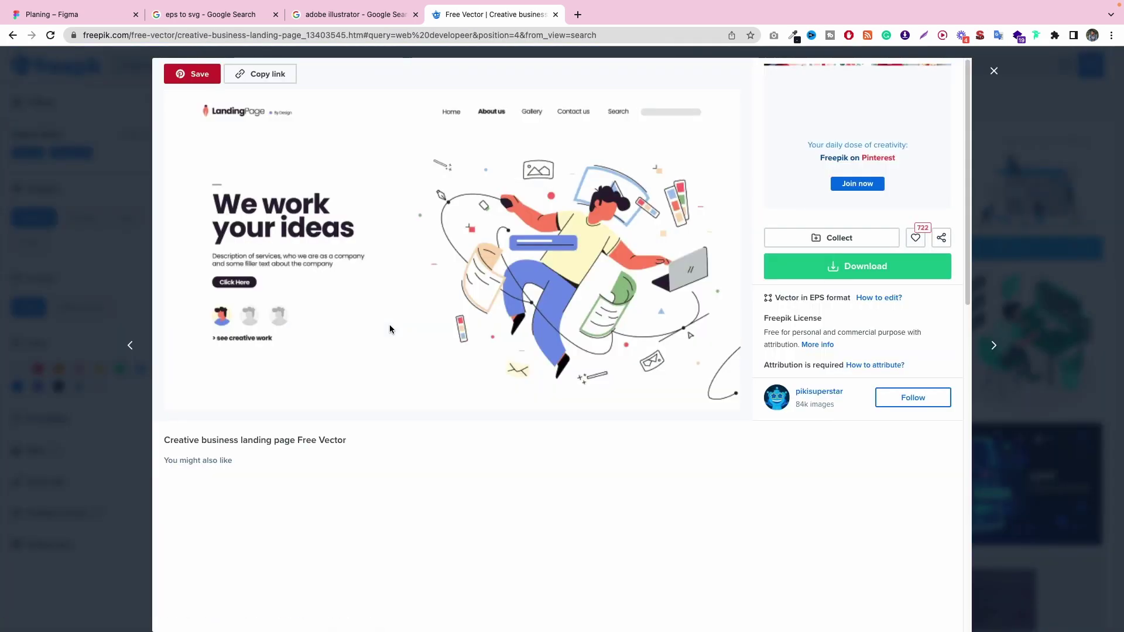
click(871, 269)
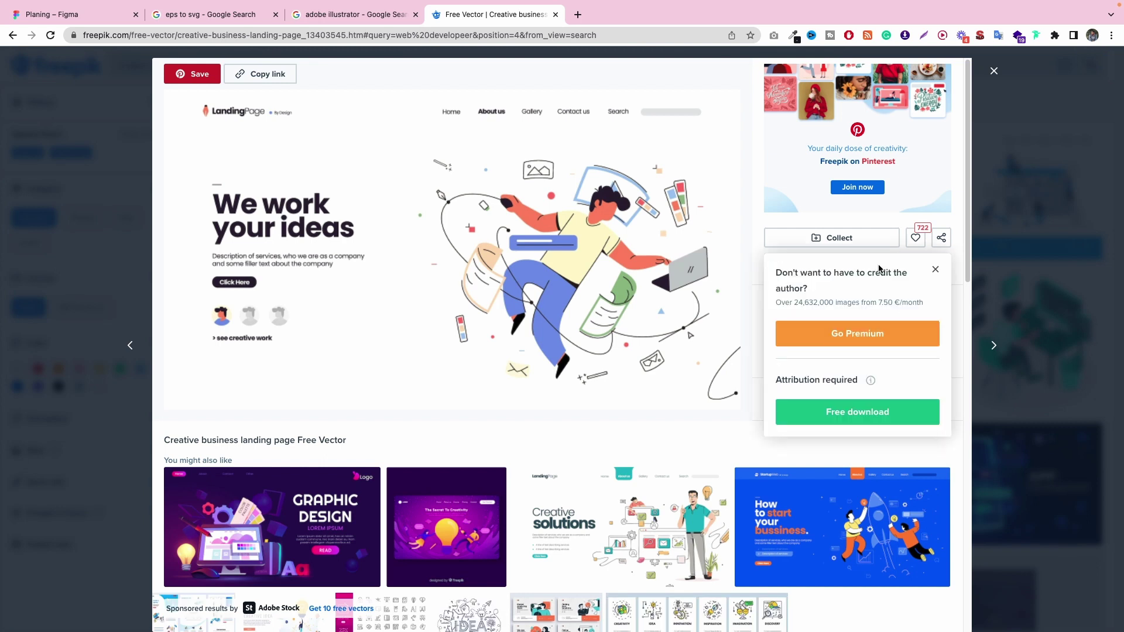
click(861, 414)
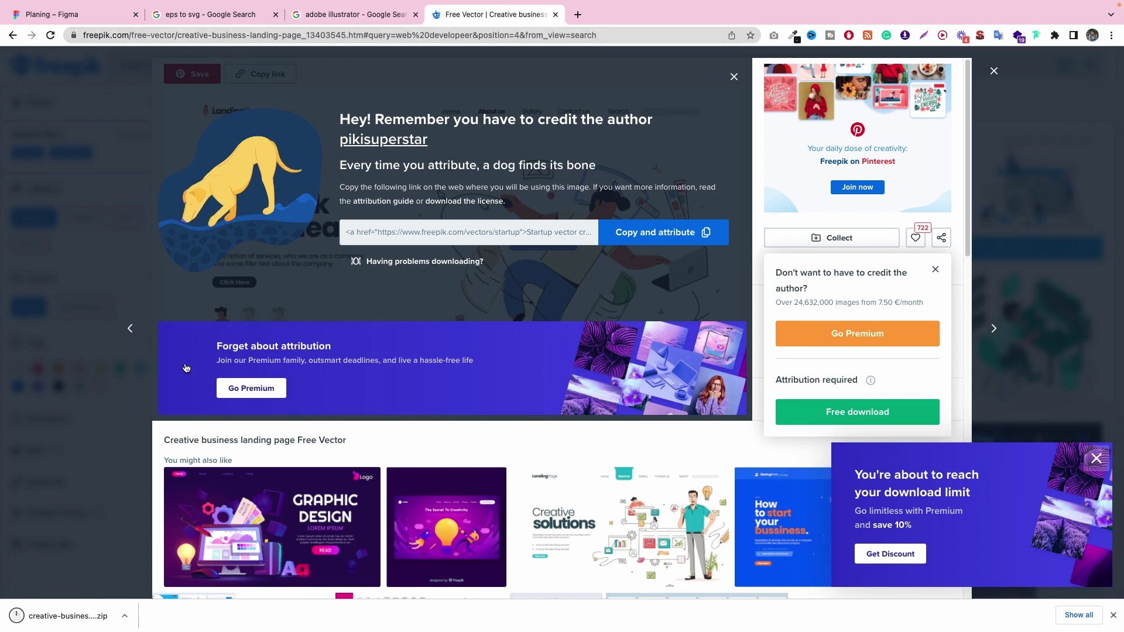
Open the extracted creative-business-landing-page folder and select 5184408.eps and 5184409.ai.
click(15, 615)
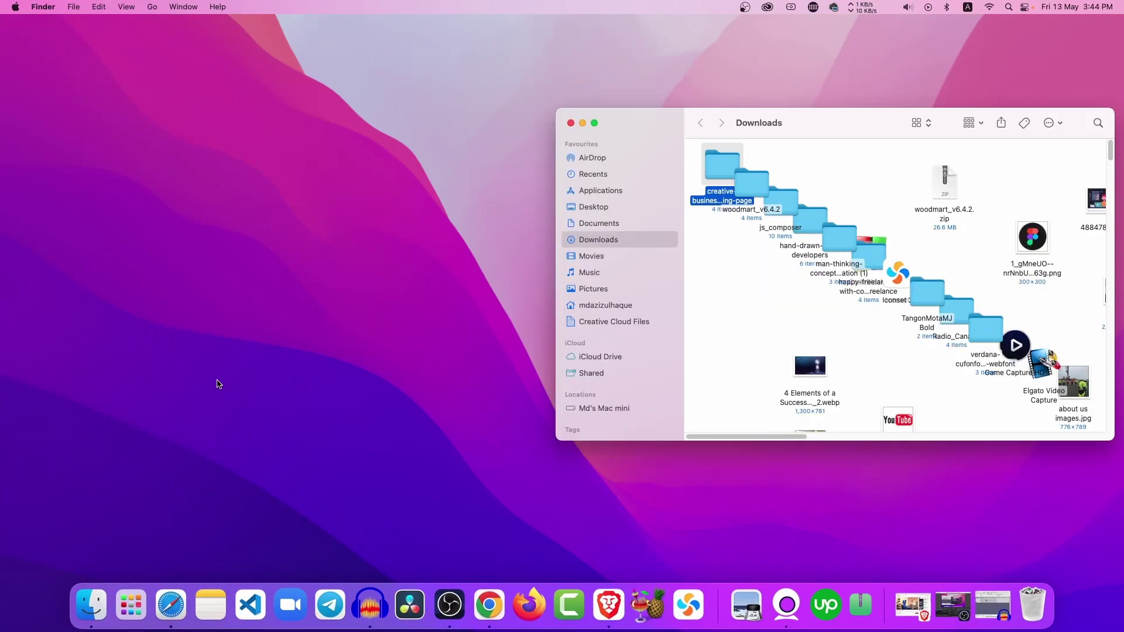
double_click(712, 158)
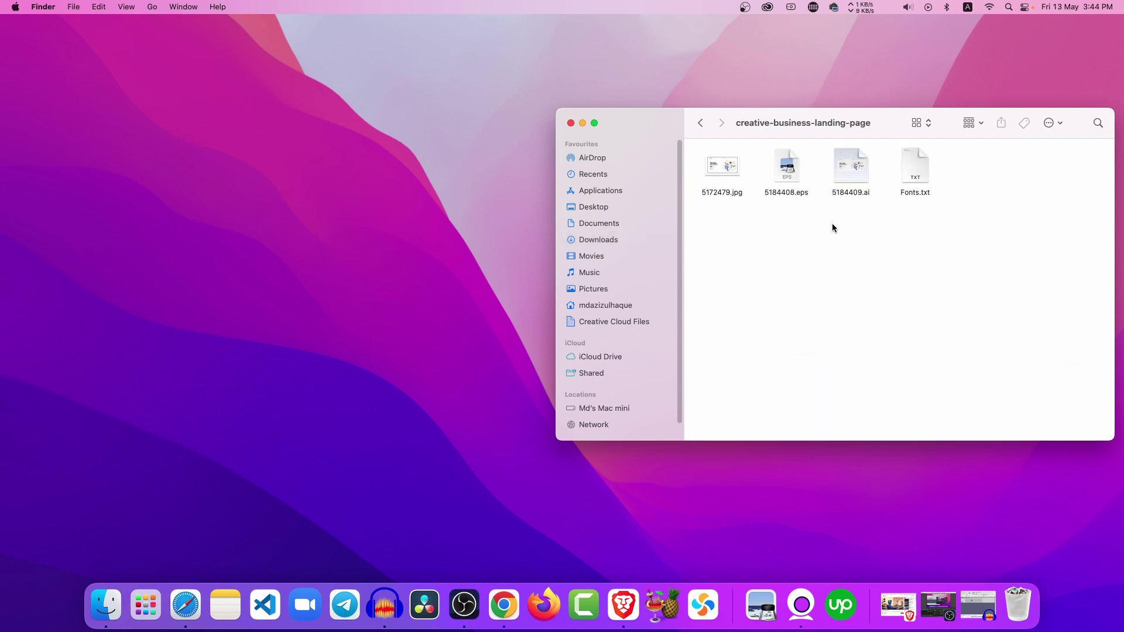
drag(988, 225, 742, 202)
click(742, 202)
click(807, 197)
click(869, 199)
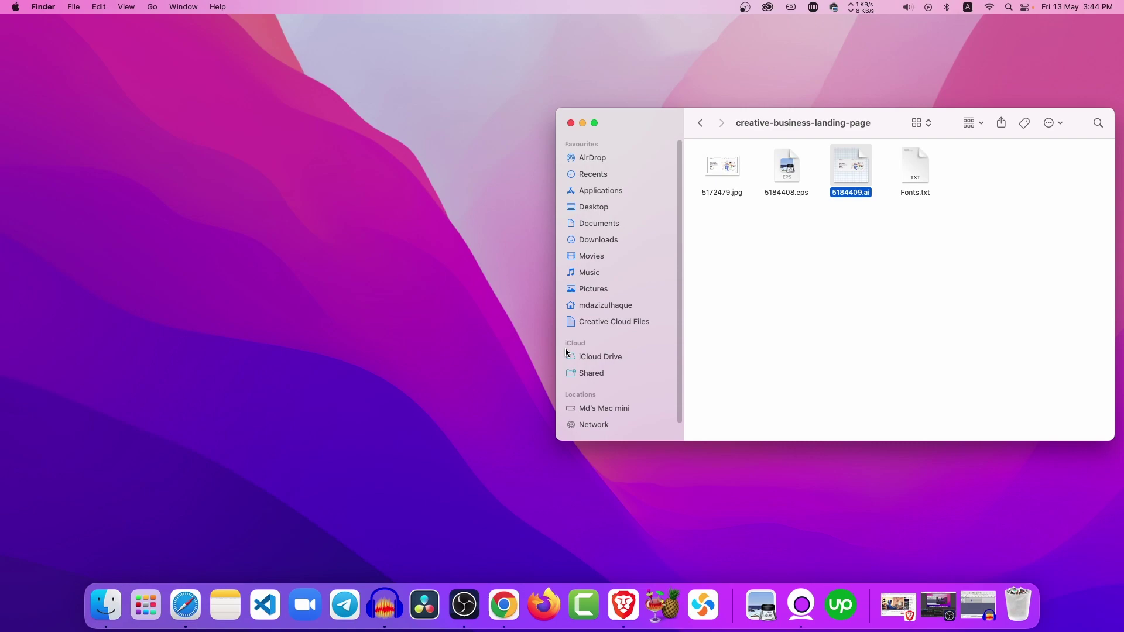
Take Chrome out of full screen on the adobe illustrator results, beside the Finder folder.
click(504, 605)
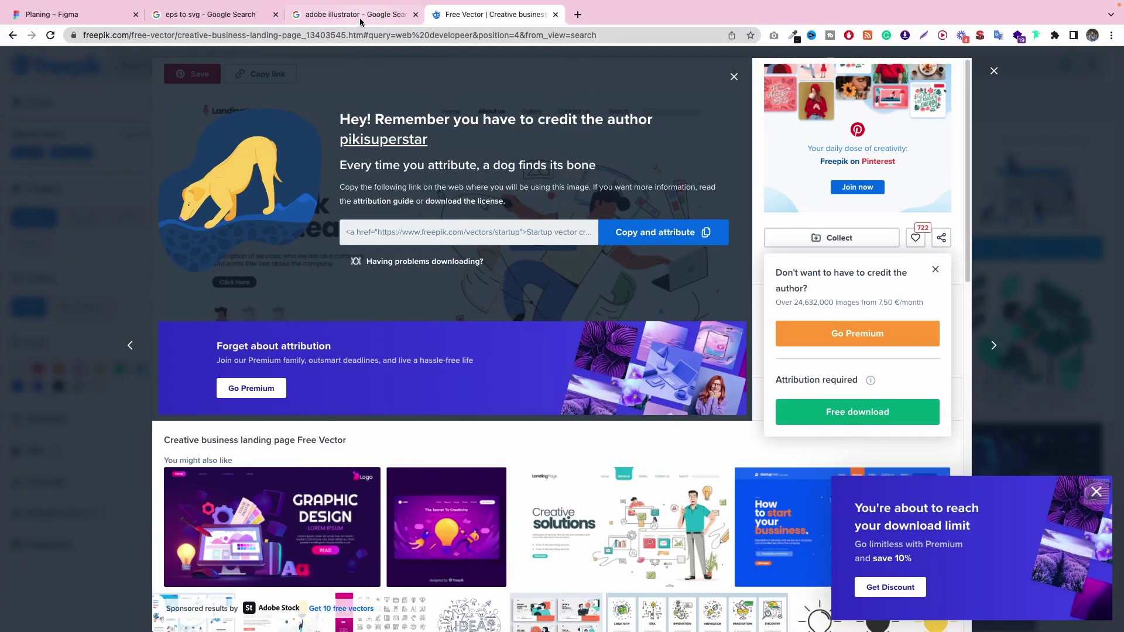
click(355, 14)
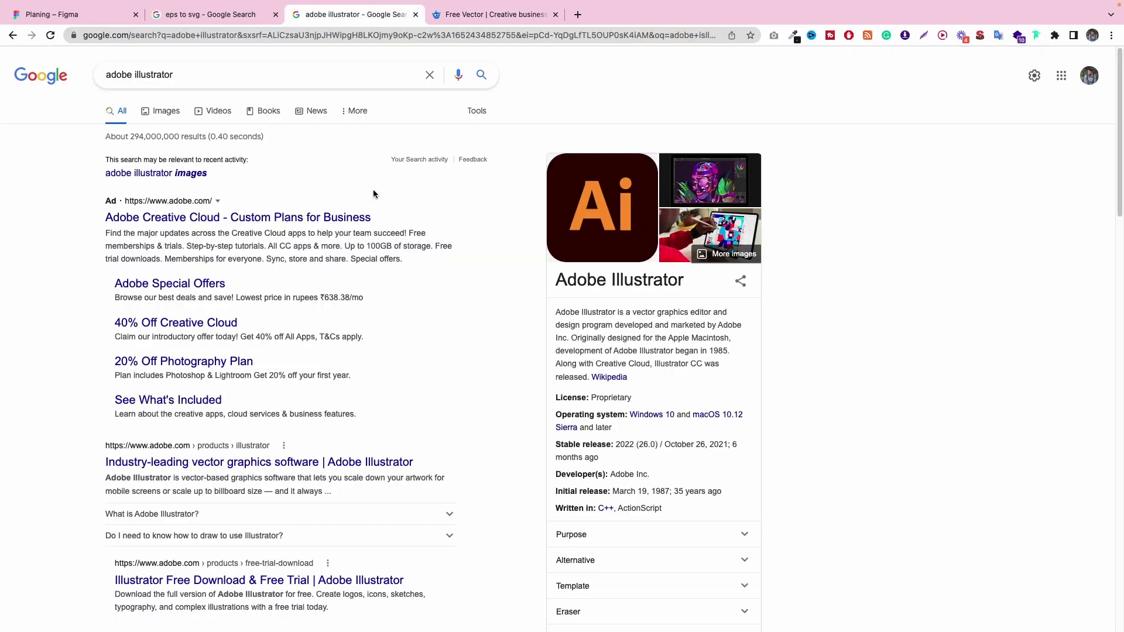
click(44, 23)
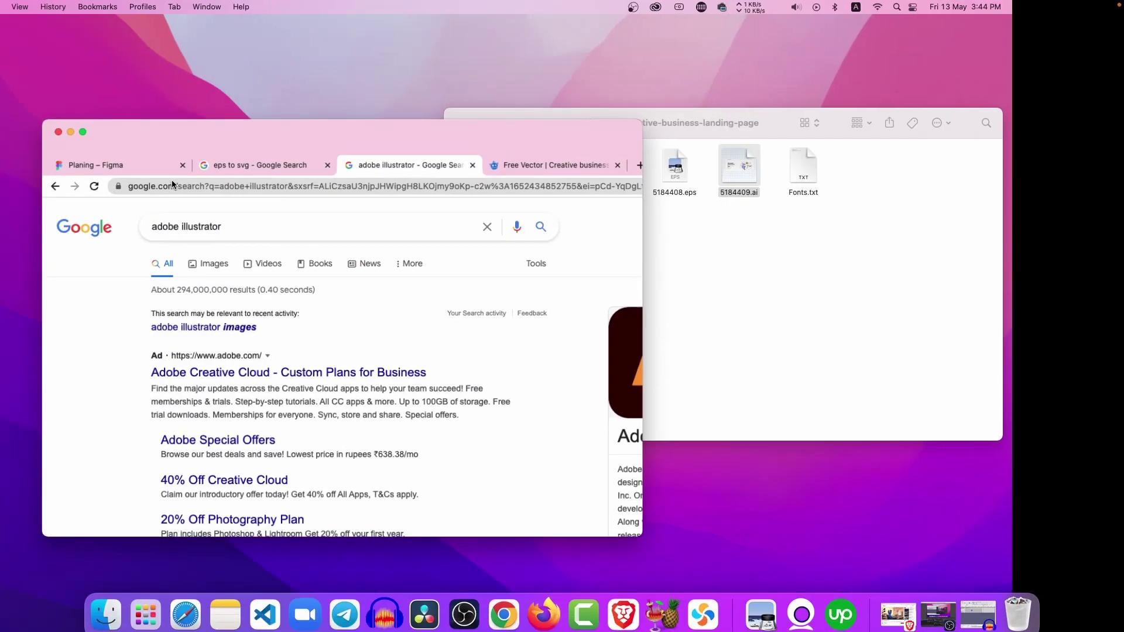
click(711, 202)
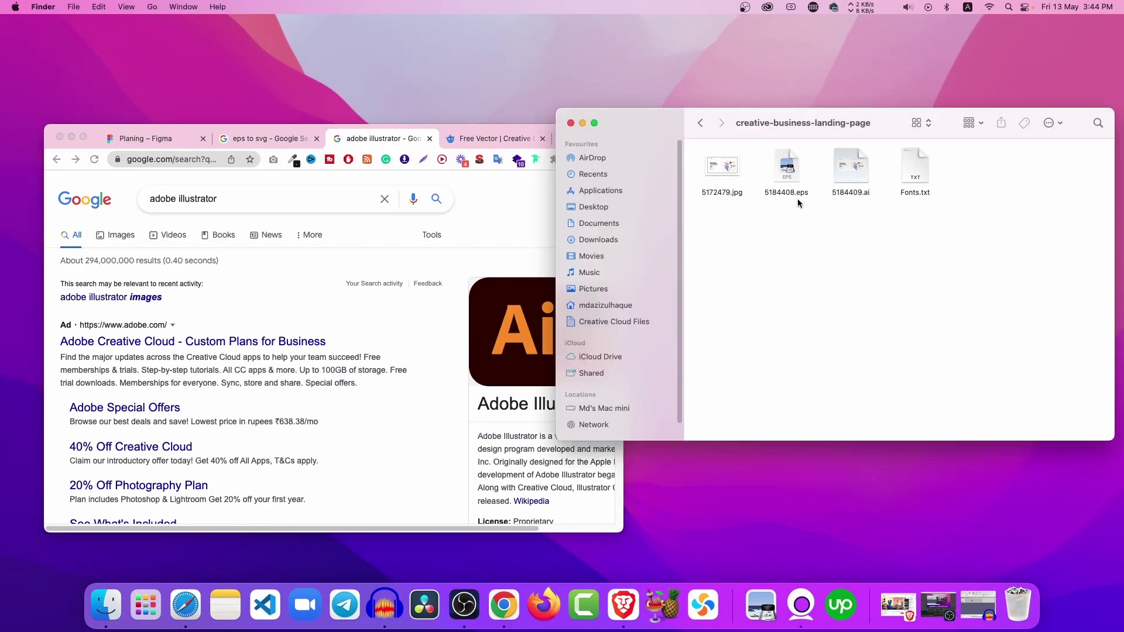
click(520, 213)
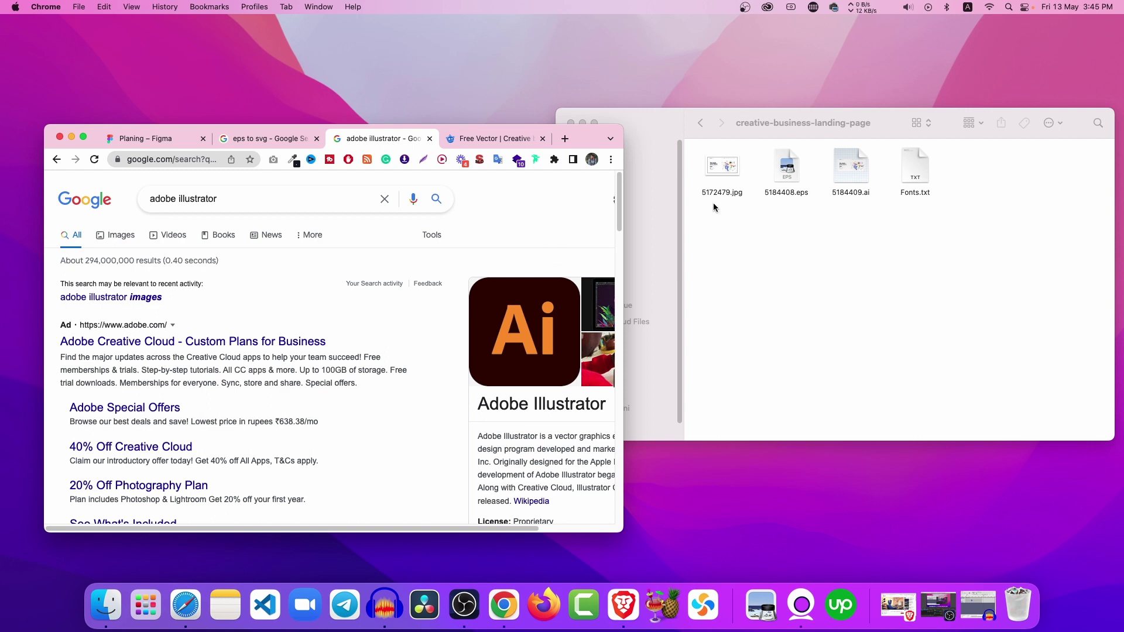
Switch Chrome to the 'eps to svg' search results, in front of Finder.
click(146, 139)
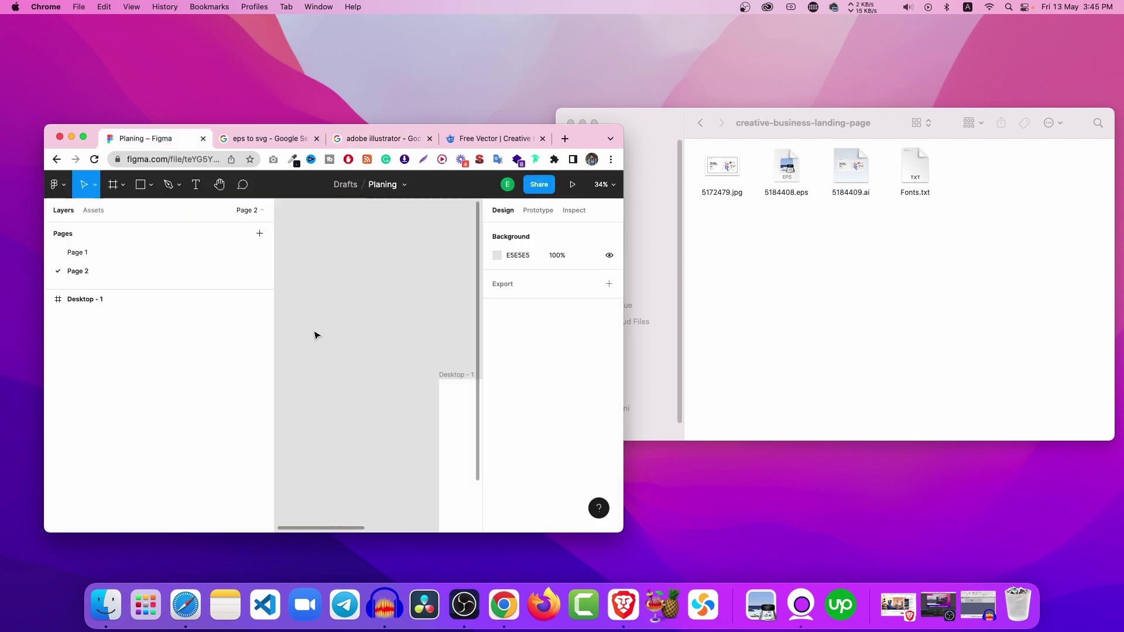
click(398, 140)
click(296, 146)
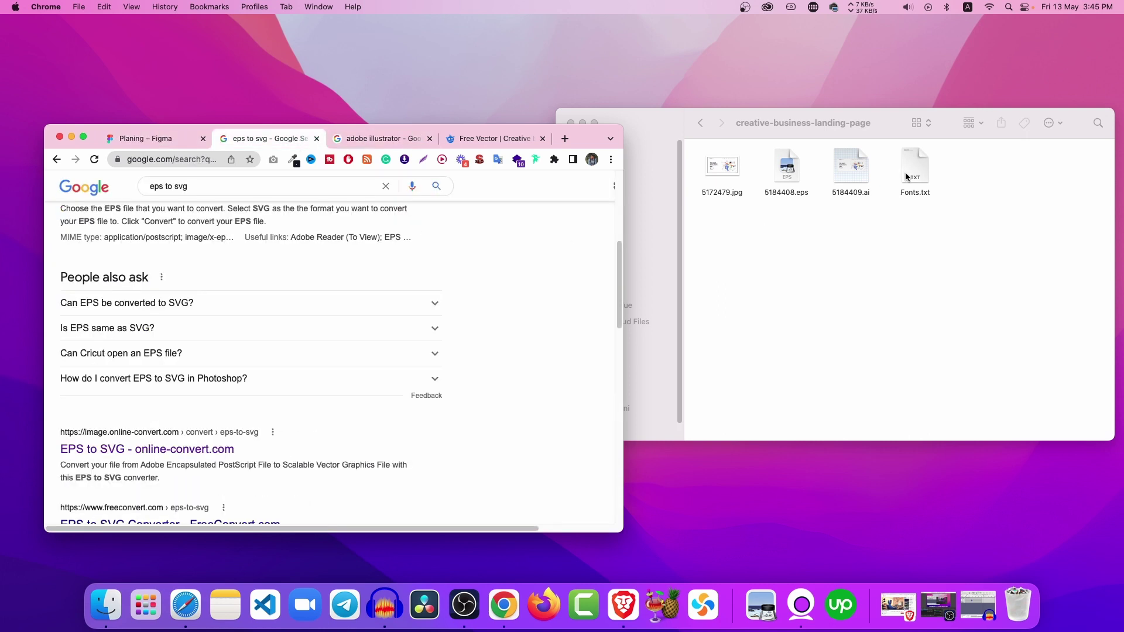
drag(872, 224, 773, 185)
scroll(286, 225, up, 6)
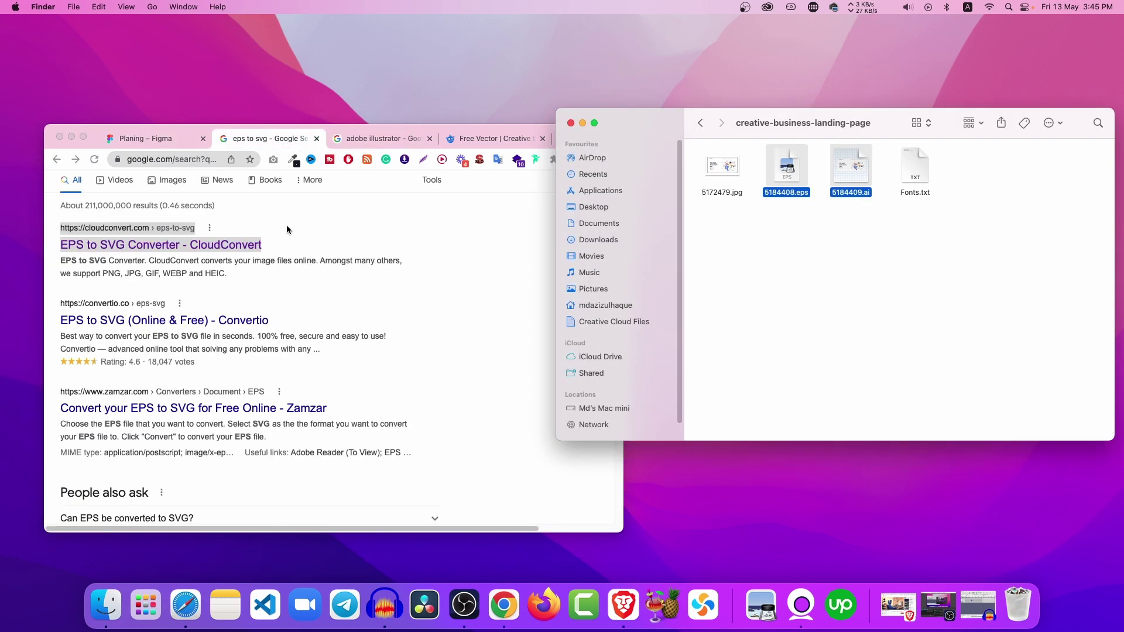
click(233, 200)
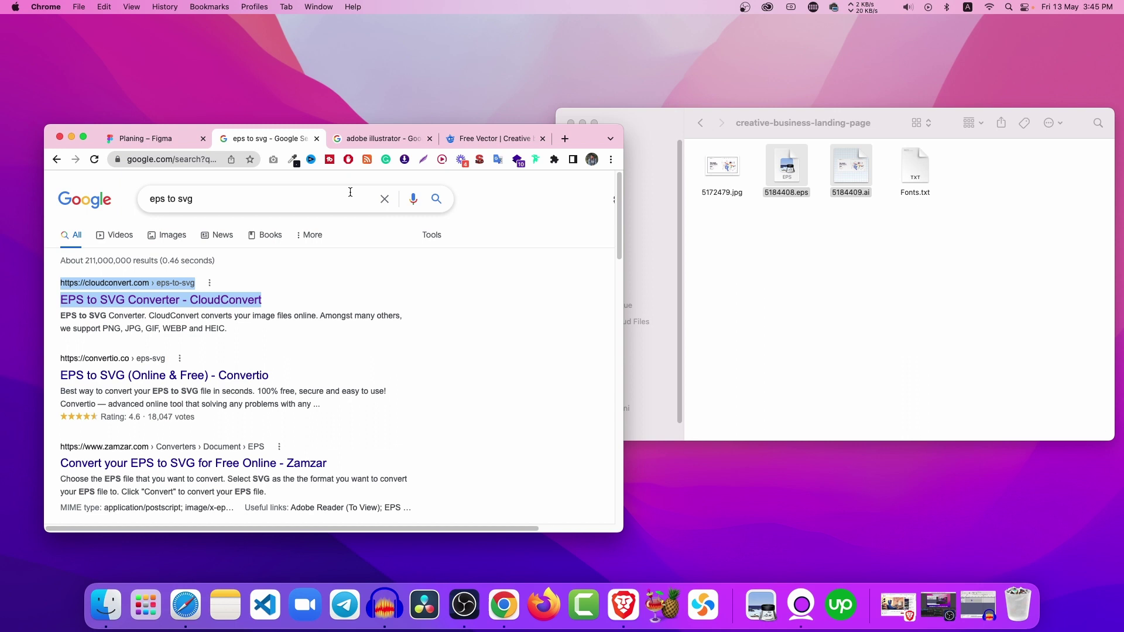
Refine the Google search to 'eps to svg online free'.
click(494, 138)
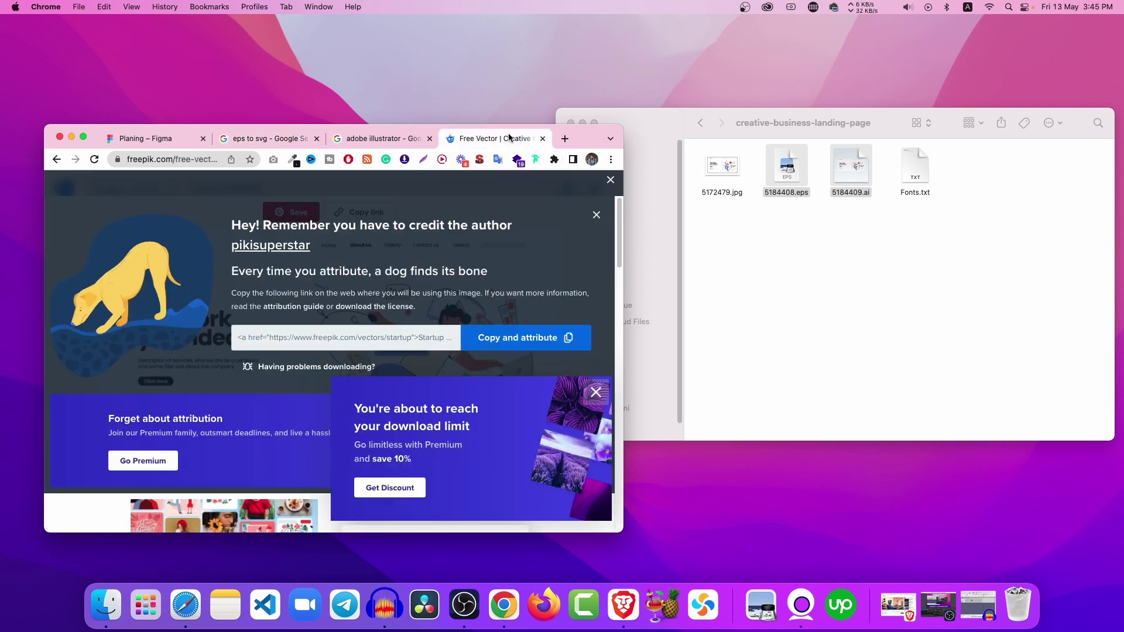
click(269, 140)
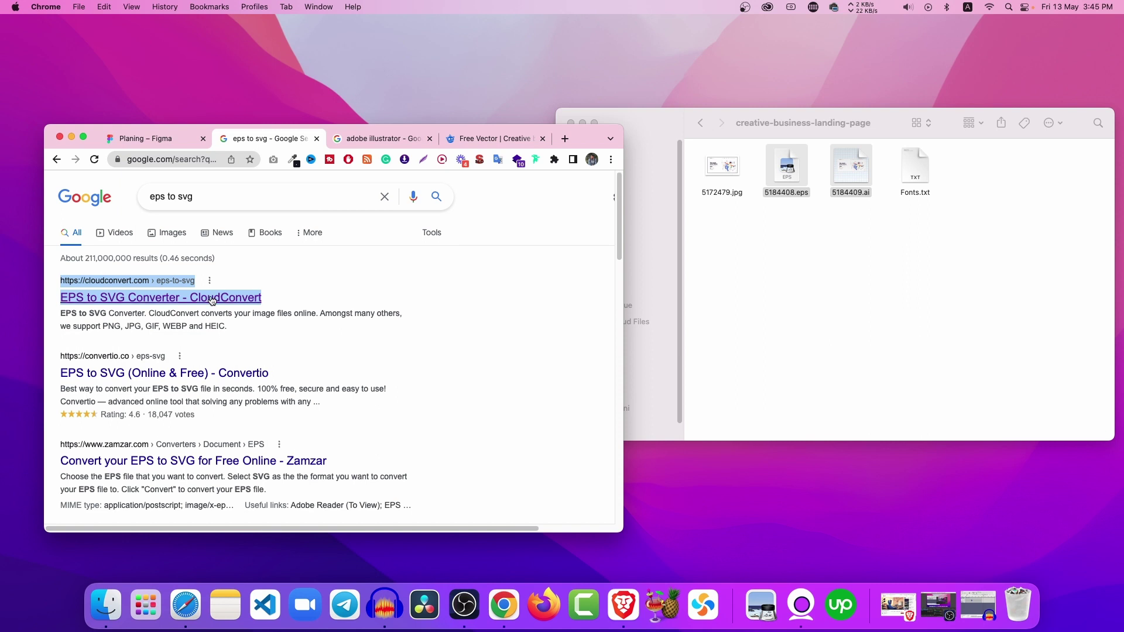
click(265, 196)
text(o)
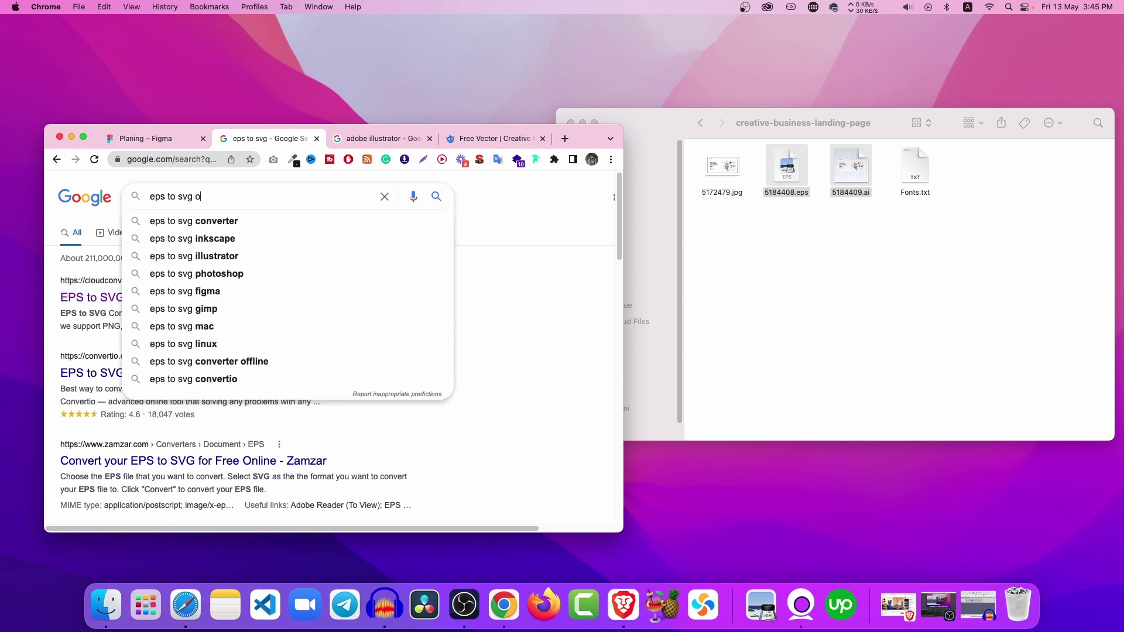
text(nline free)
key(Return)
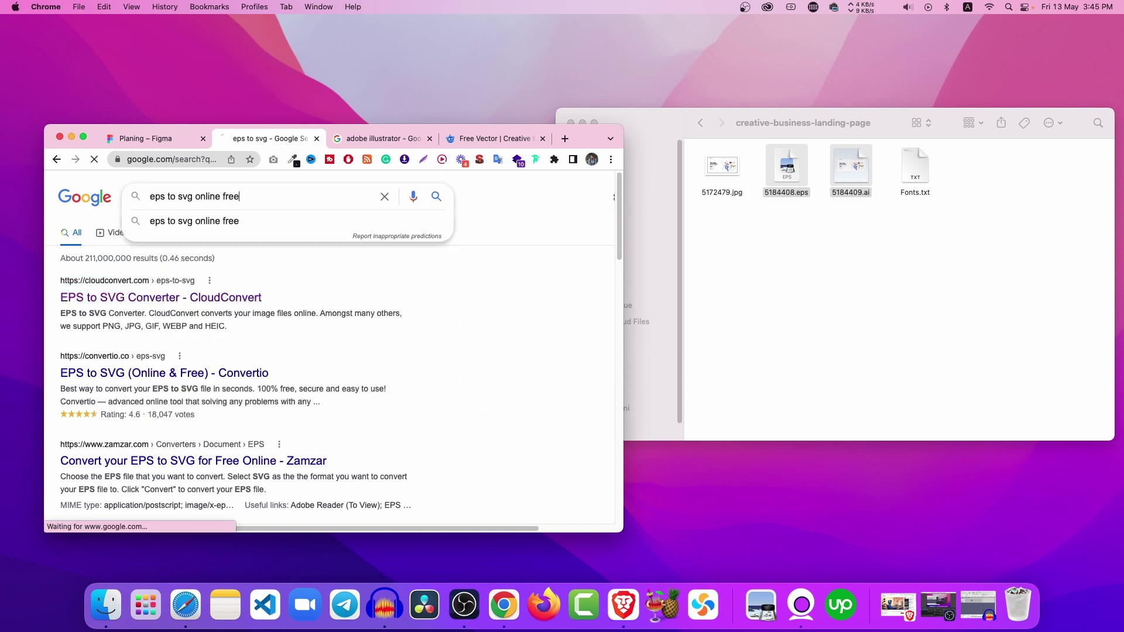
Open the CloudConvert and Convertio results in new tabs and view Convertio.
right_click(134, 292)
click(152, 300)
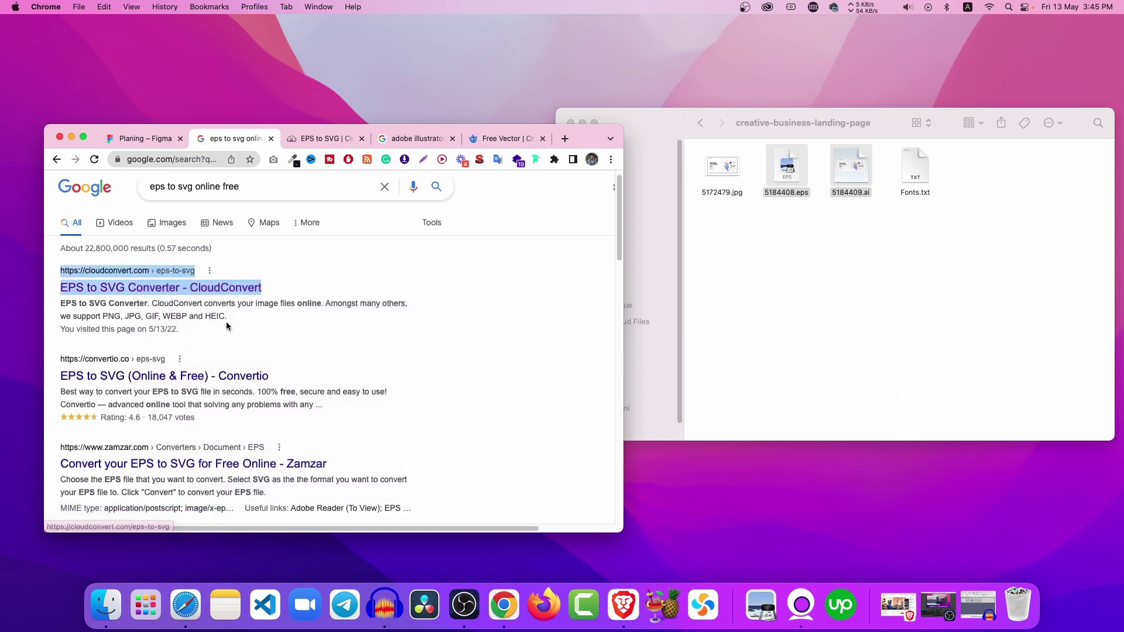
scroll(227, 326, down, 2)
right_click(158, 347)
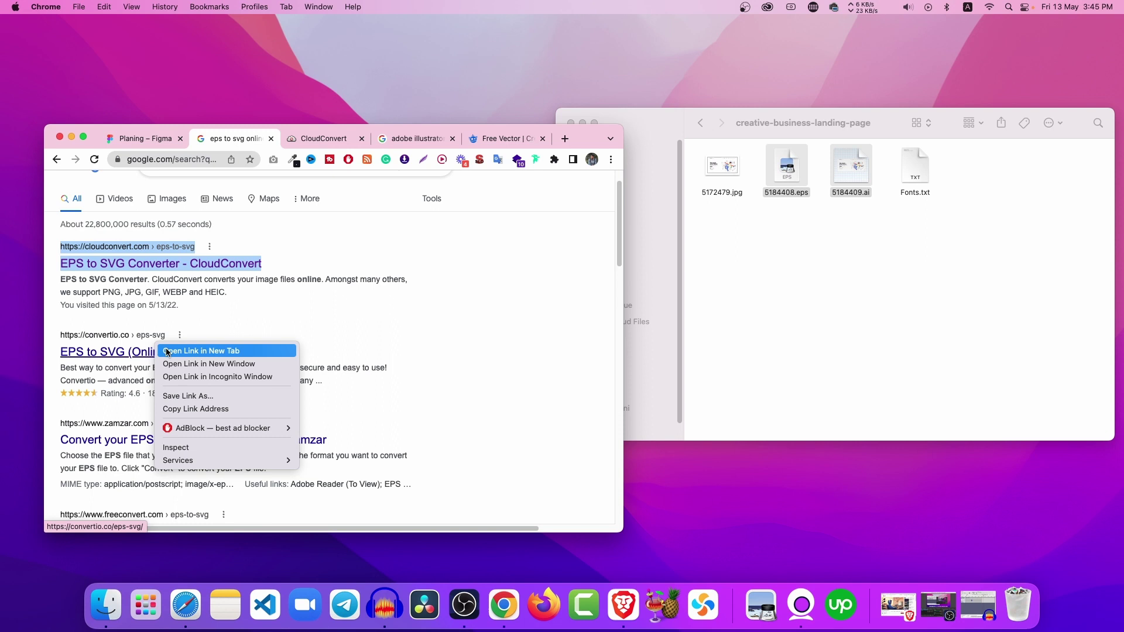
click(166, 351)
click(357, 139)
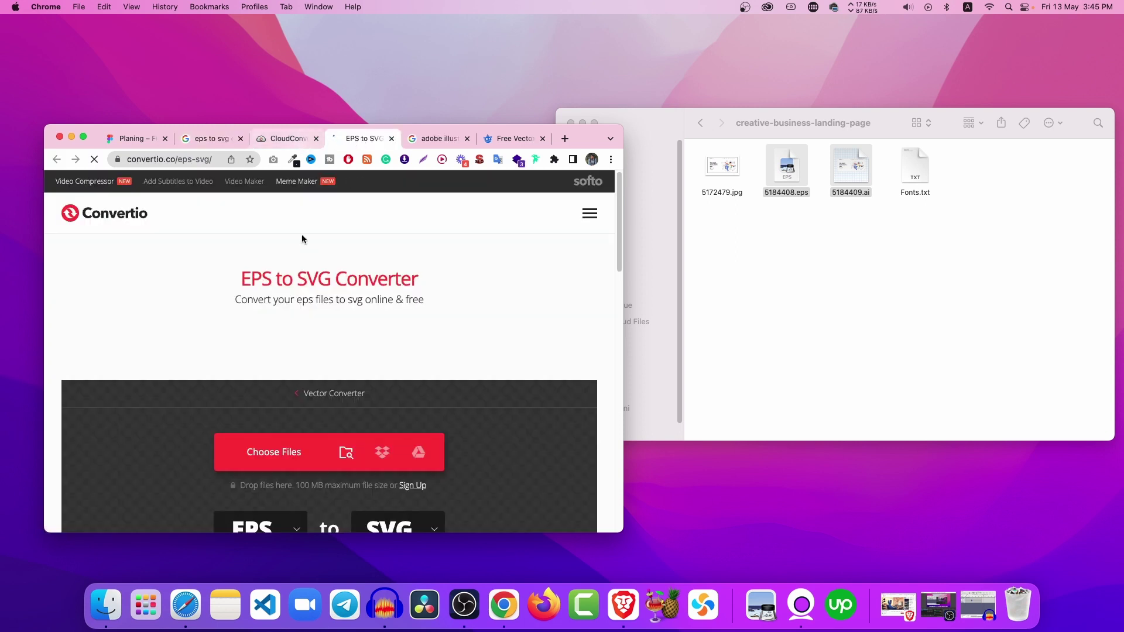
Dismiss Convertio's extension install offer and quality rating box.
scroll(357, 337, down, 5)
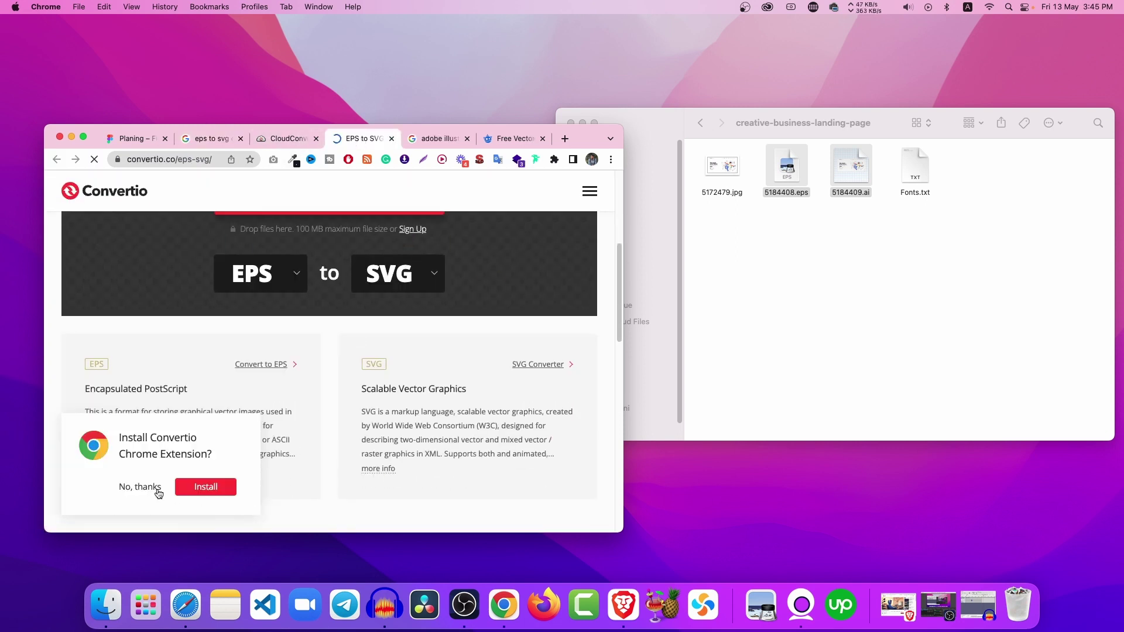
click(140, 487)
scroll(308, 393, up, 5)
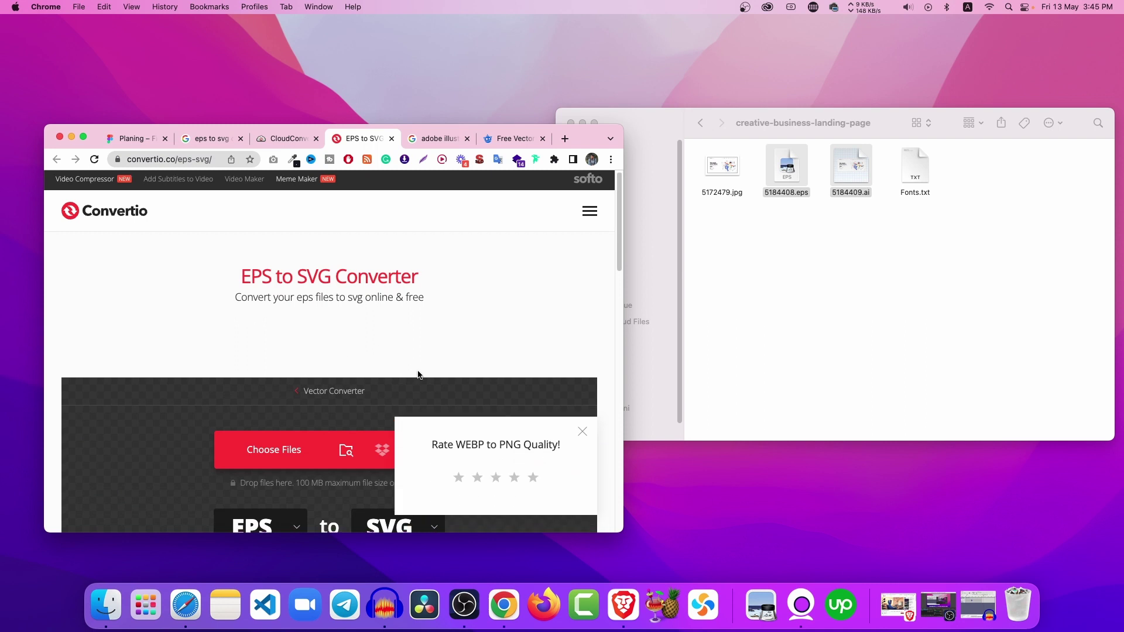
click(582, 432)
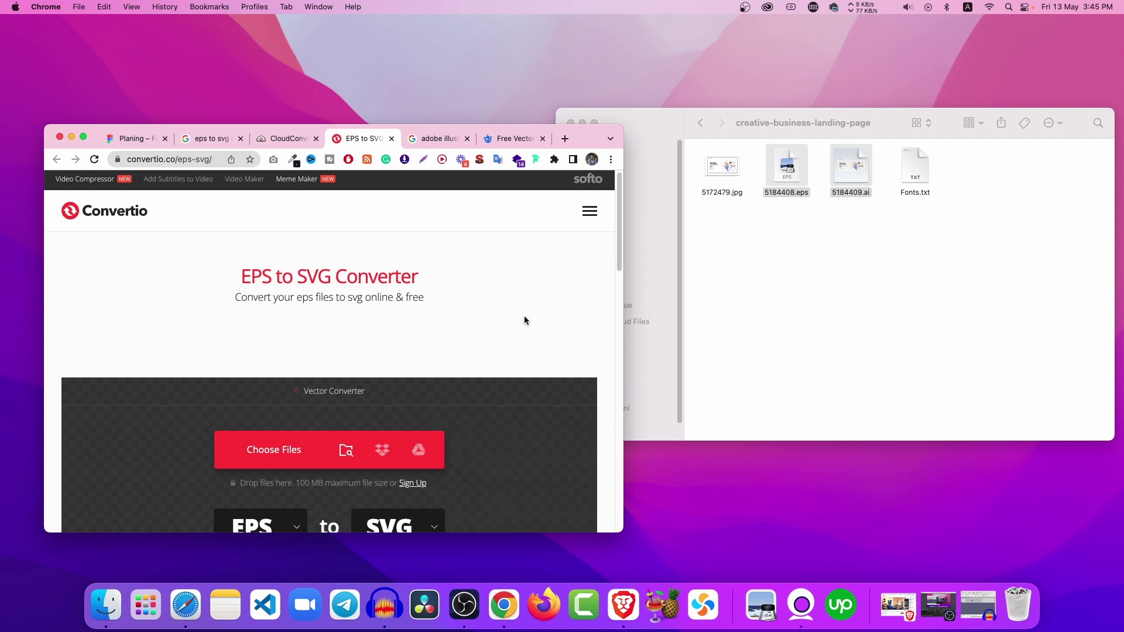
scroll(525, 320, down, 1)
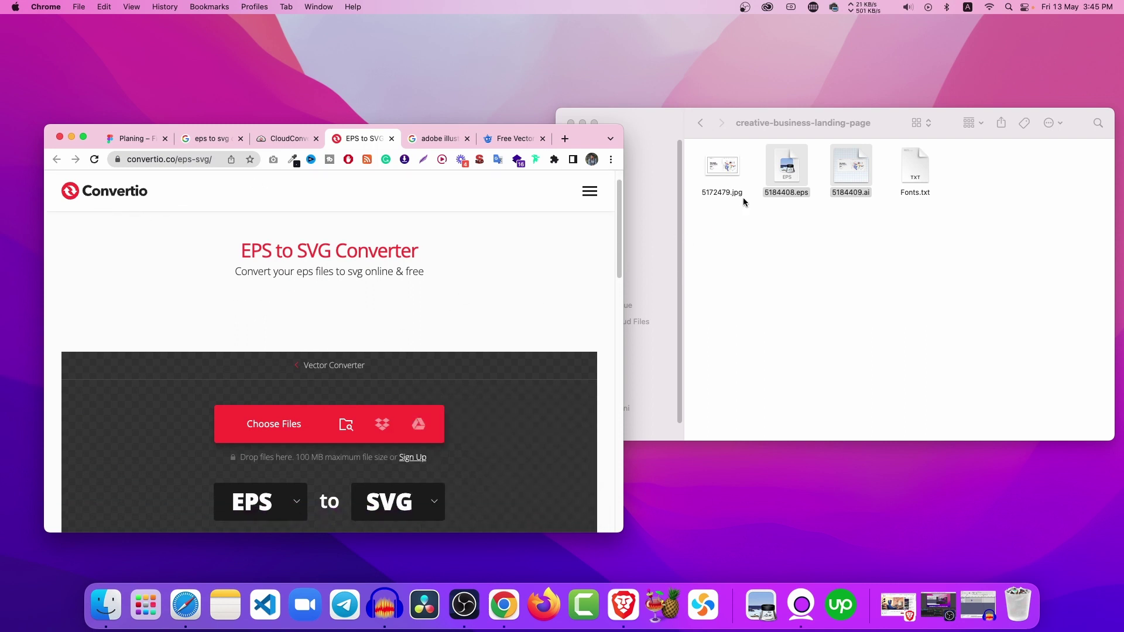
Convert only 5184408.eps to SVG, download 5184408.svg, and return to Figma.
drag(791, 195, 287, 402)
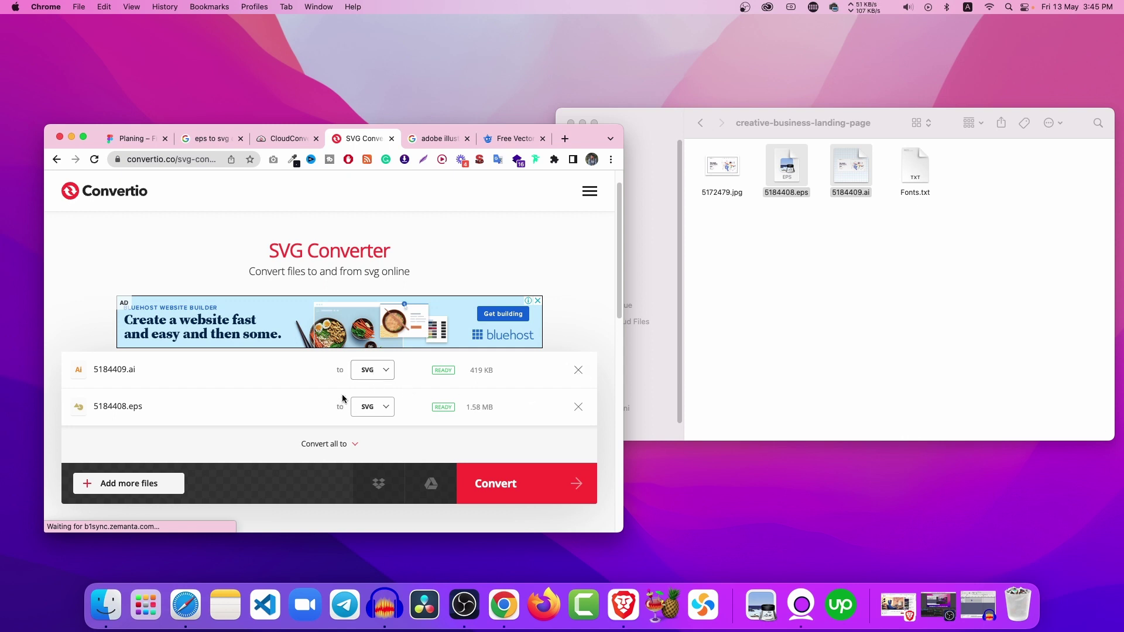
click(577, 369)
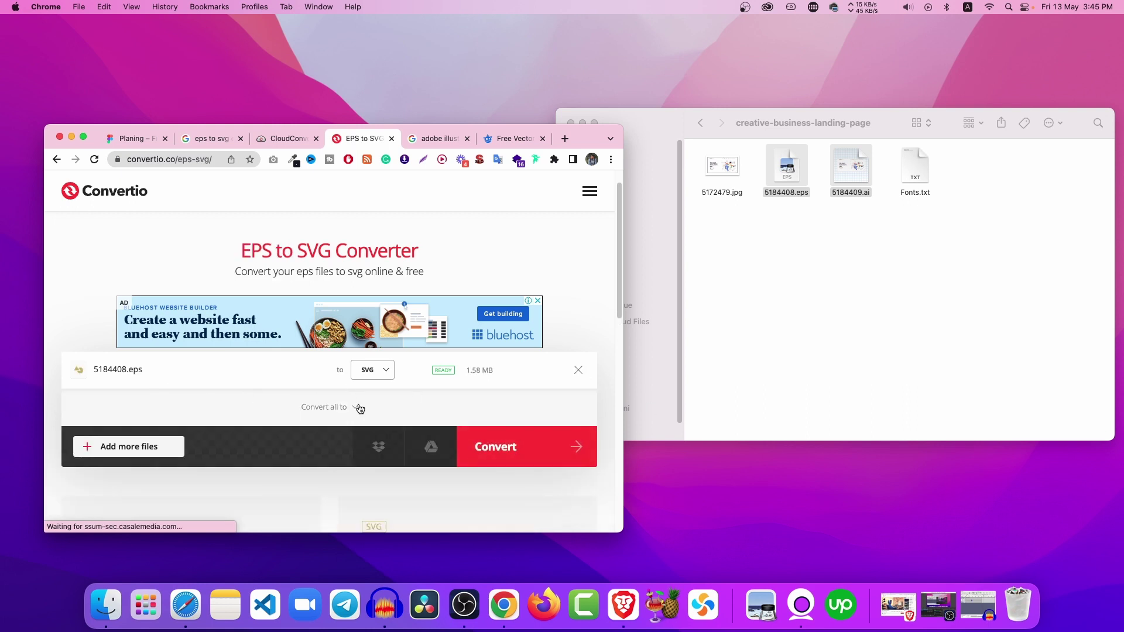
click(539, 454)
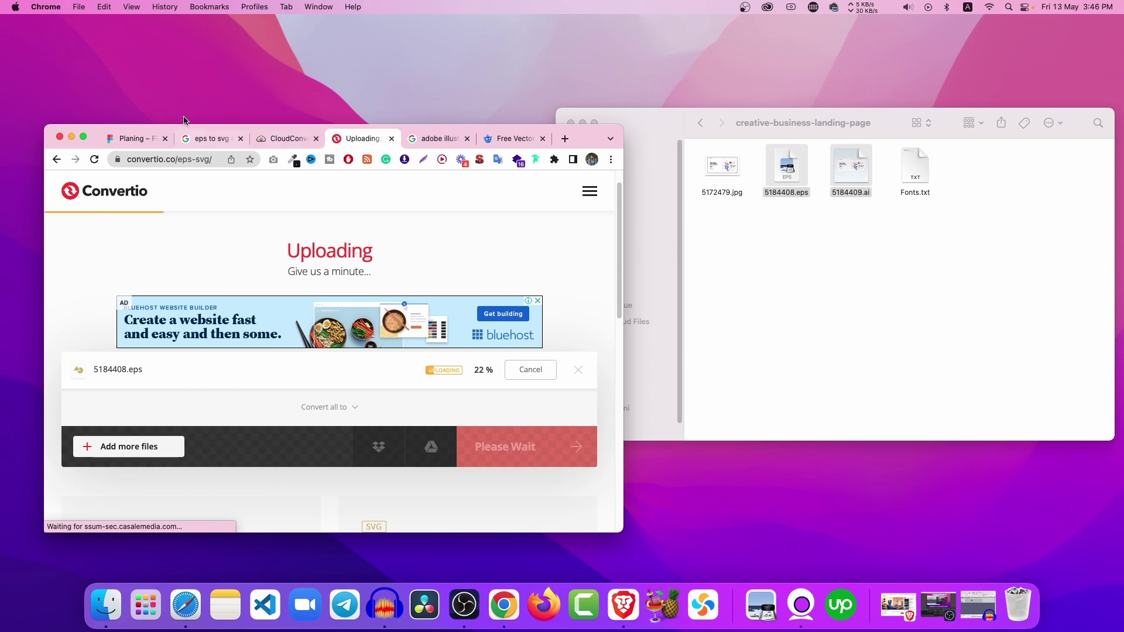
click(83, 136)
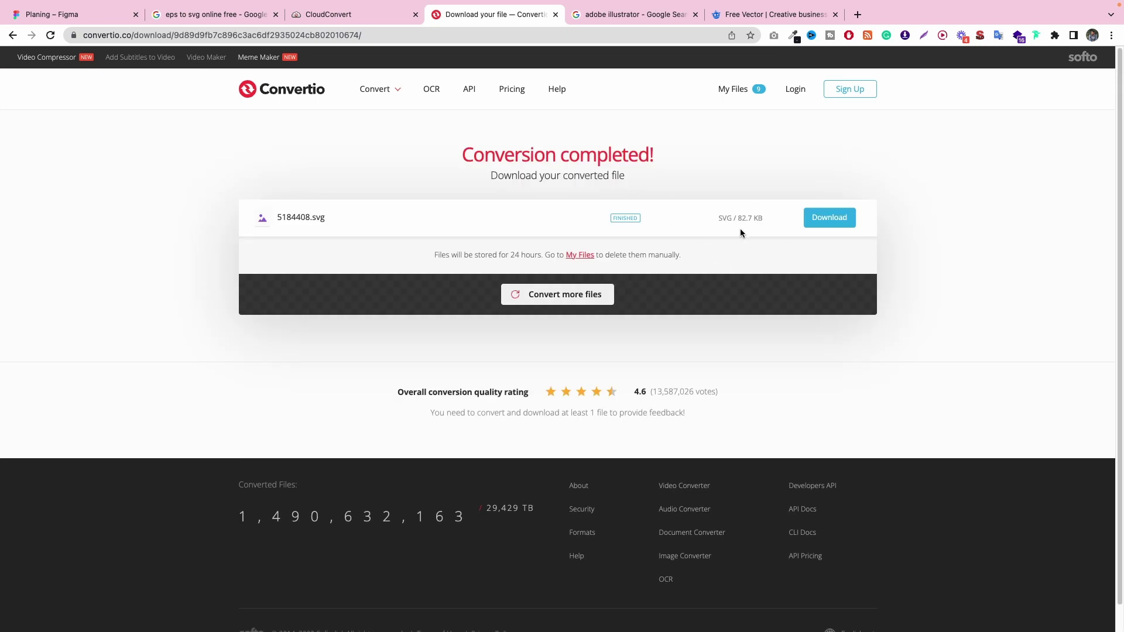
click(830, 225)
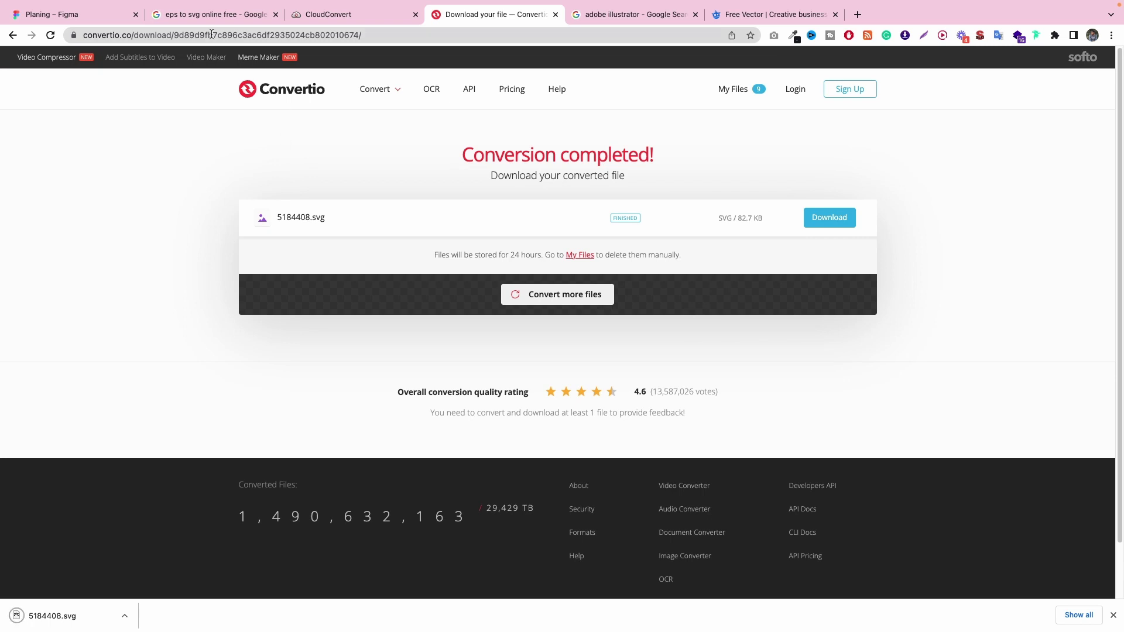
click(87, 15)
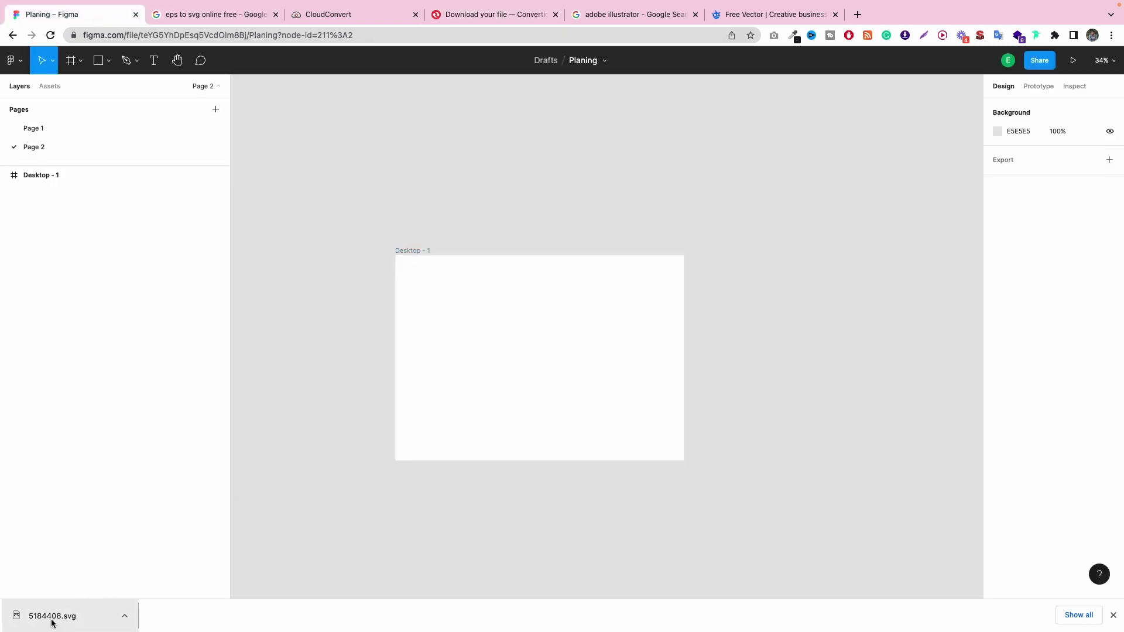
Drop 5184408.svg into Desktop - 1 and expand its layers through g10 and g12 to g18.
drag(53, 617, 531, 351)
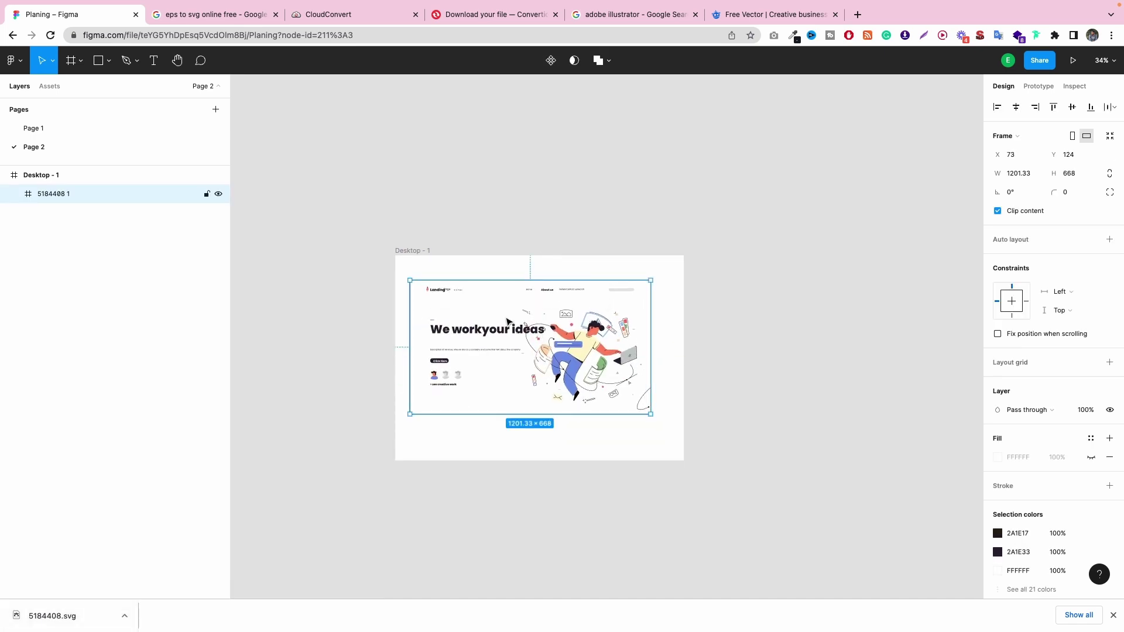
scroll(494, 341, up, 5)
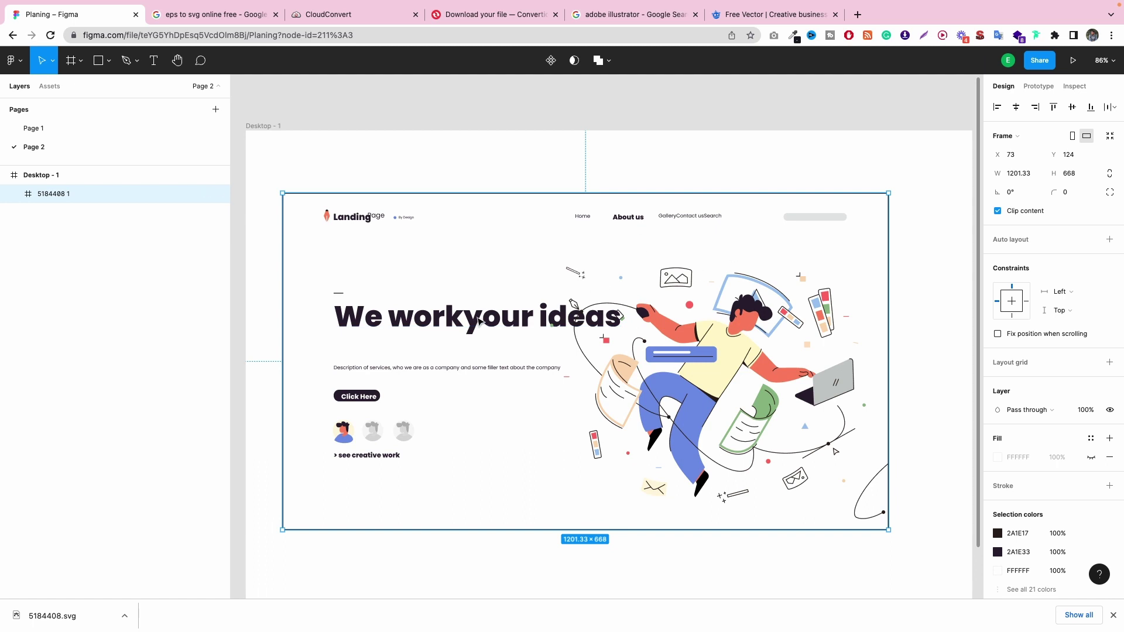
click(14, 195)
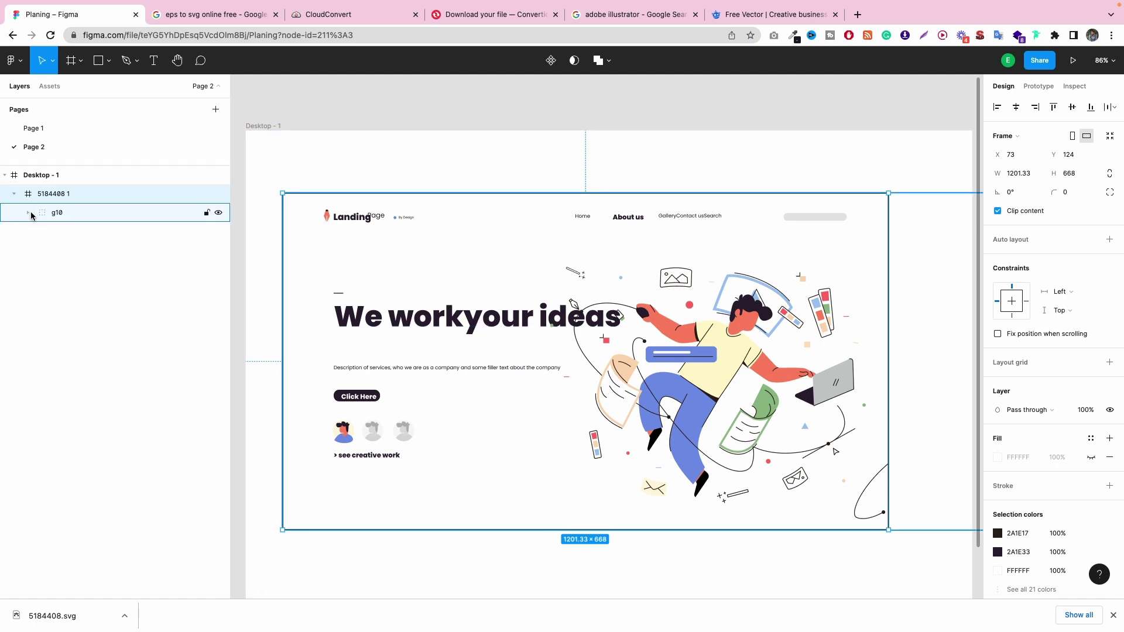
click(28, 213)
click(90, 235)
click(45, 231)
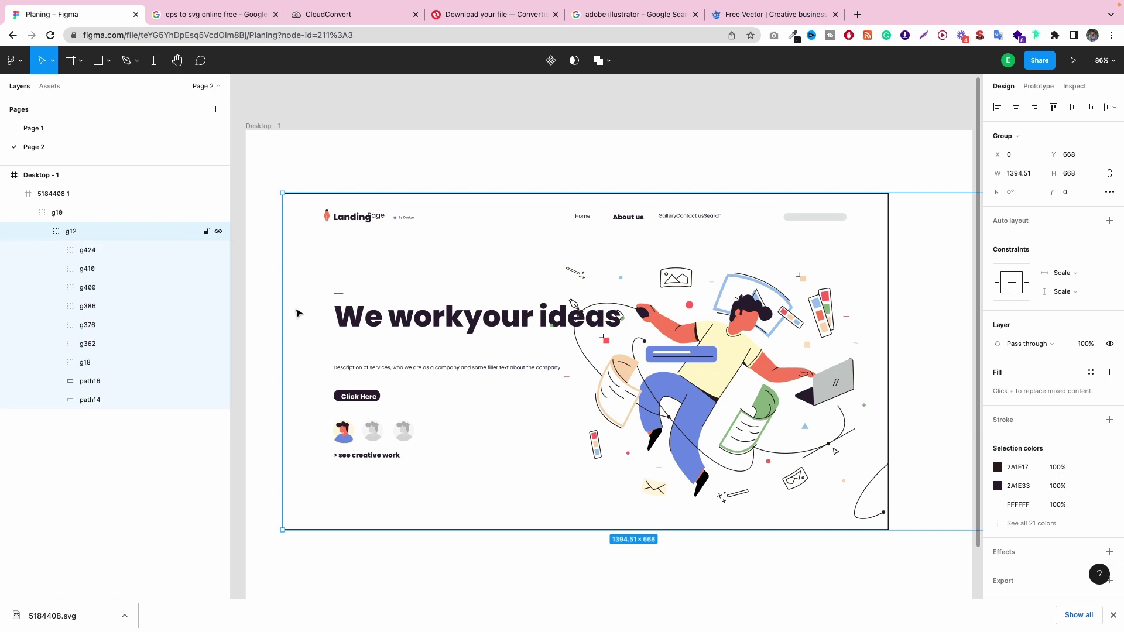
click(528, 319)
Delete the headline group g212 and the description text from the illustration.
double_click(492, 321)
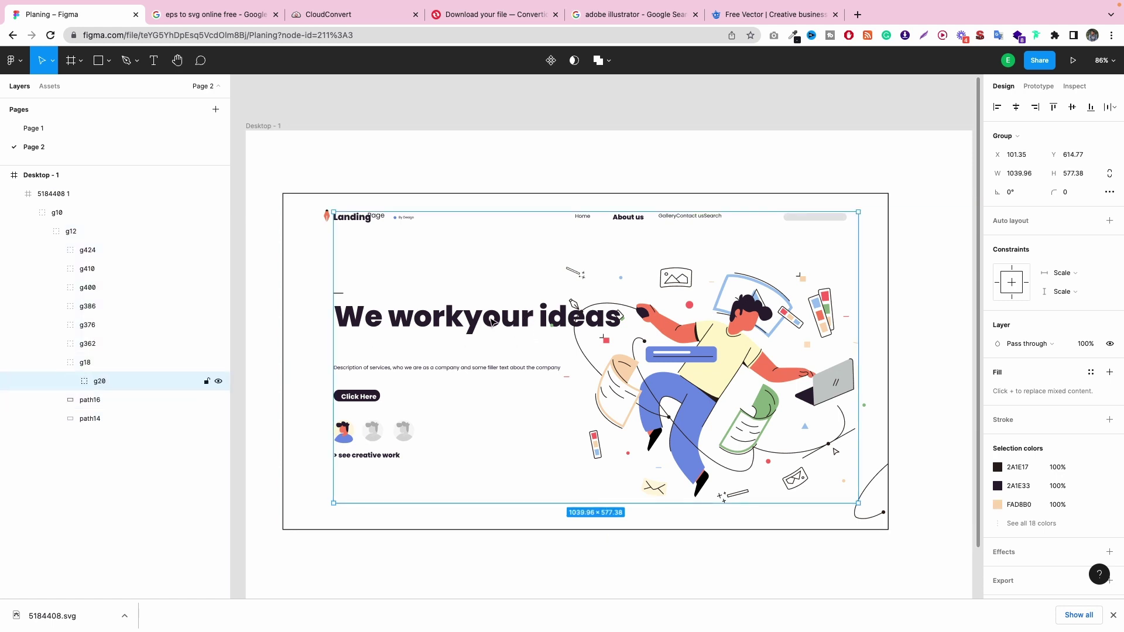
double_click(484, 326)
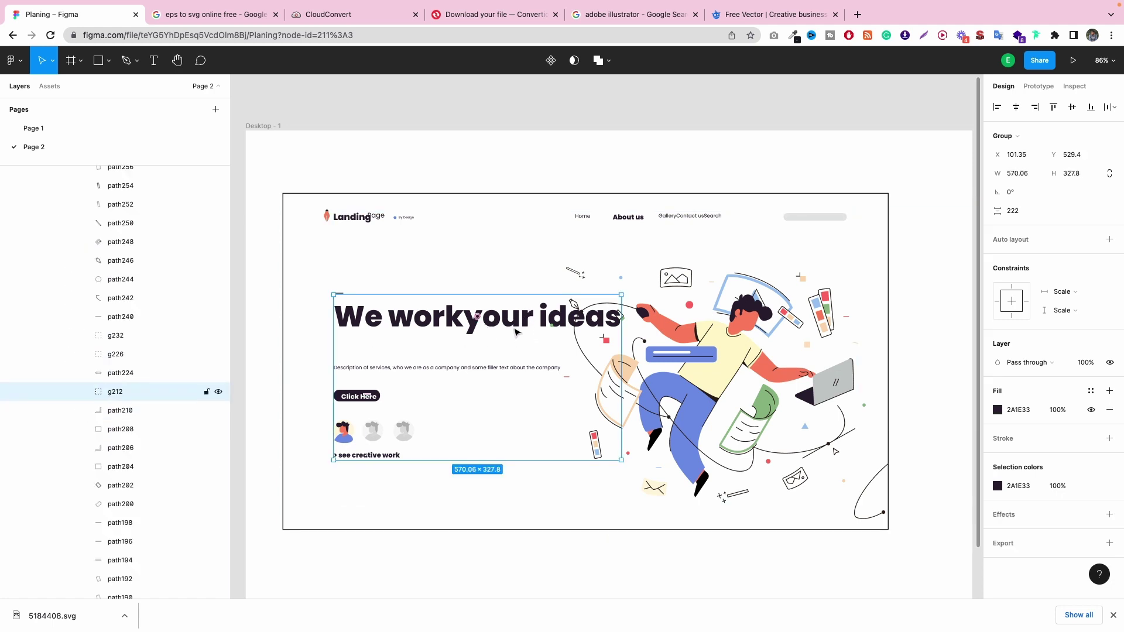
key(Delete)
click(404, 372)
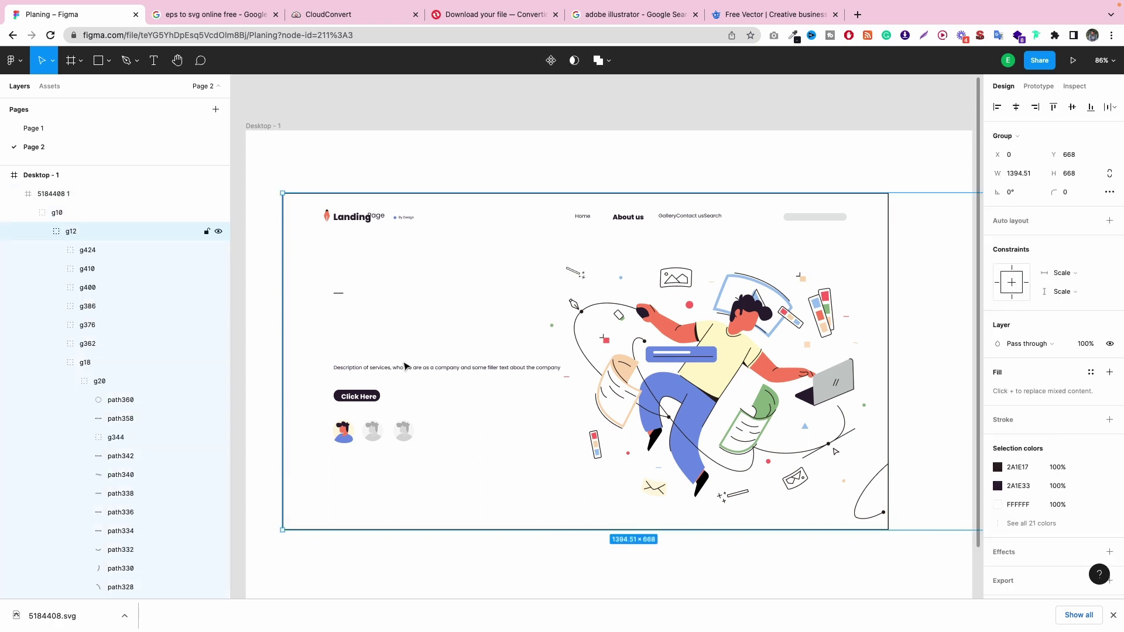
double_click(404, 367)
double_click(408, 370)
double_click(409, 369)
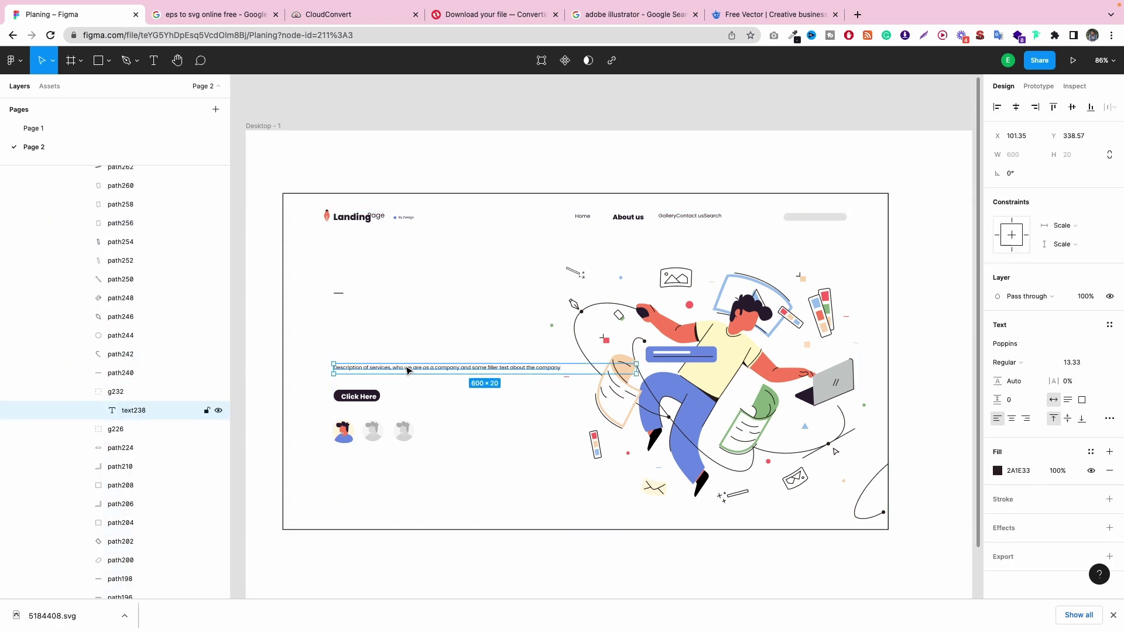
click(437, 402)
click(451, 369)
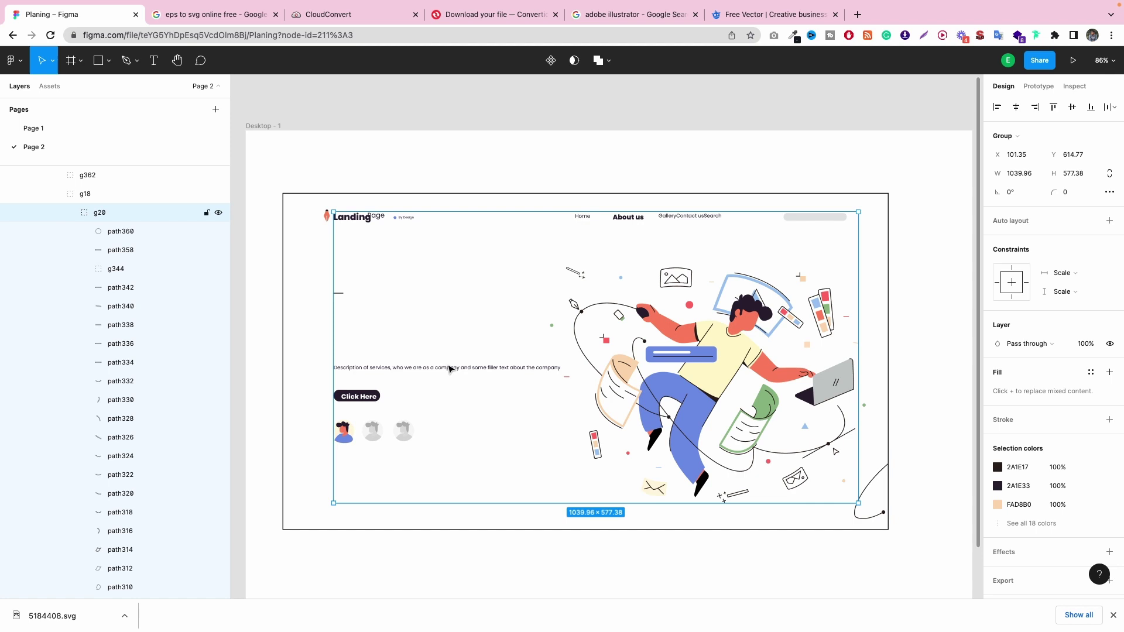
double_click(450, 369)
key(Delete)
Delete the Landing page logo.
click(375, 430)
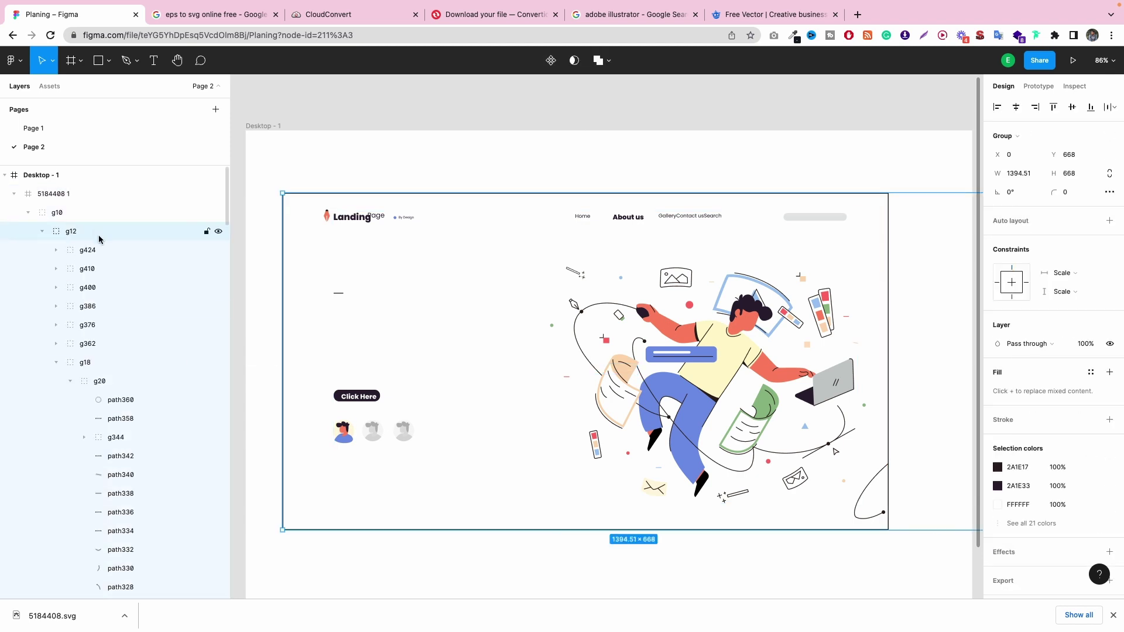
click(218, 231)
click(219, 231)
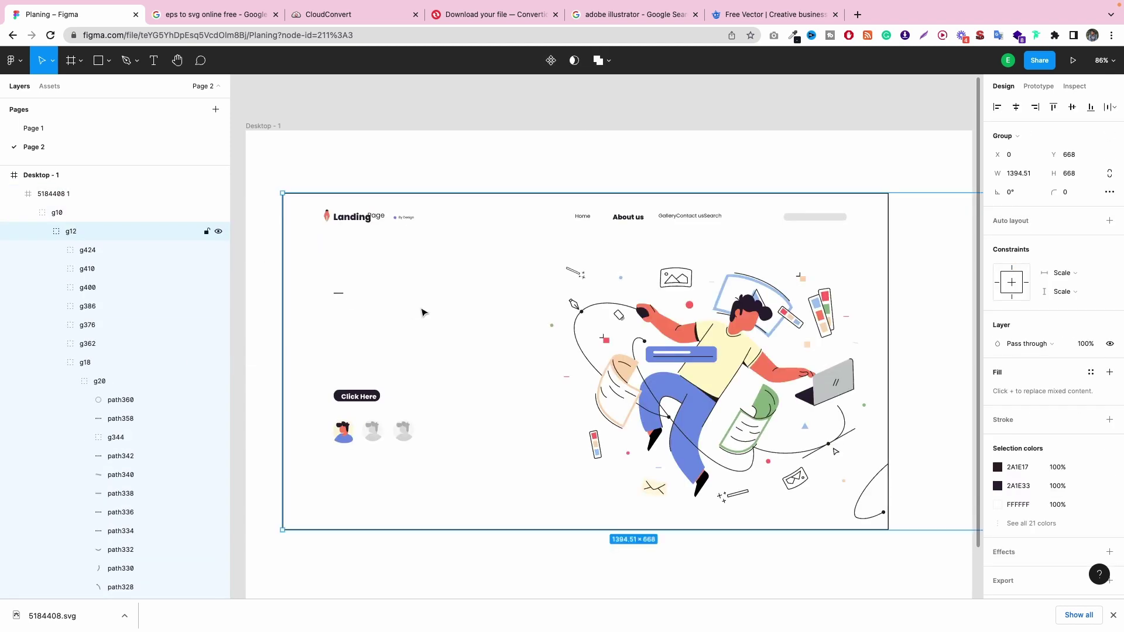
double_click(370, 226)
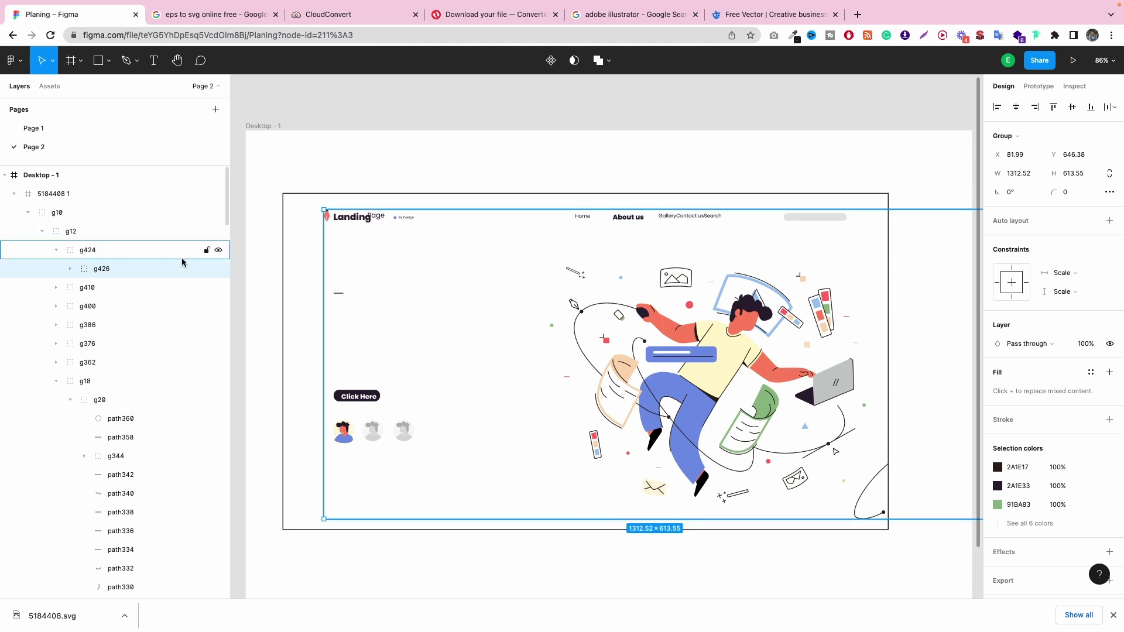
key(Delete)
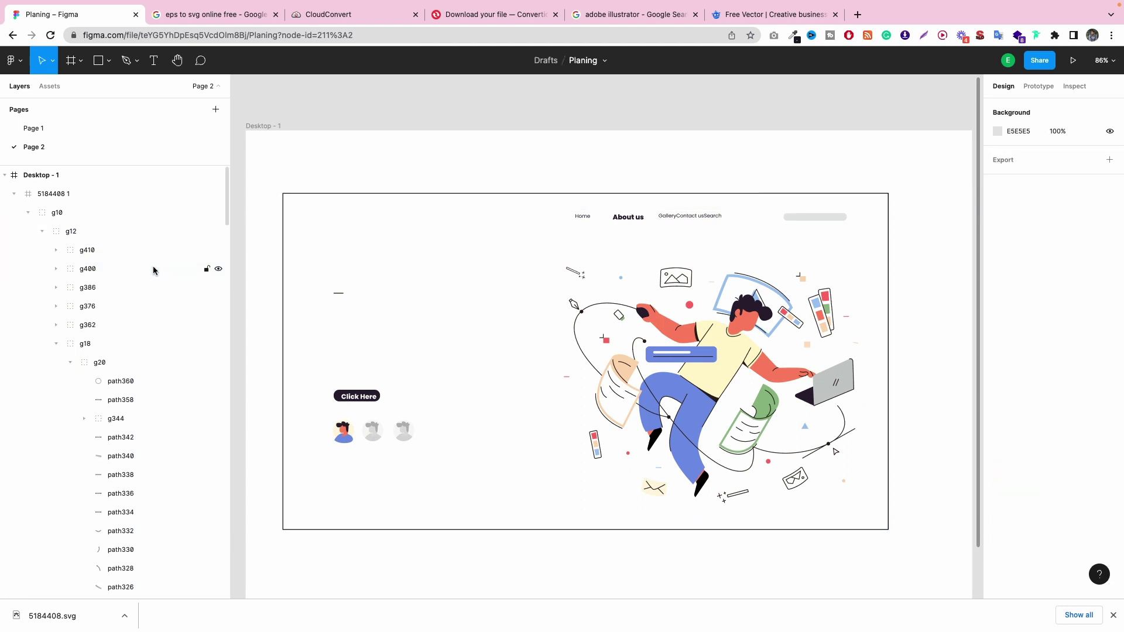
Delete the small dash, the Click Here button and the first avatar.
mouse_move(533, 257)
mouse_down()
mouse_move(579, 269)
mouse_move(513, 233)
mouse_move(528, 252)
mouse_up()
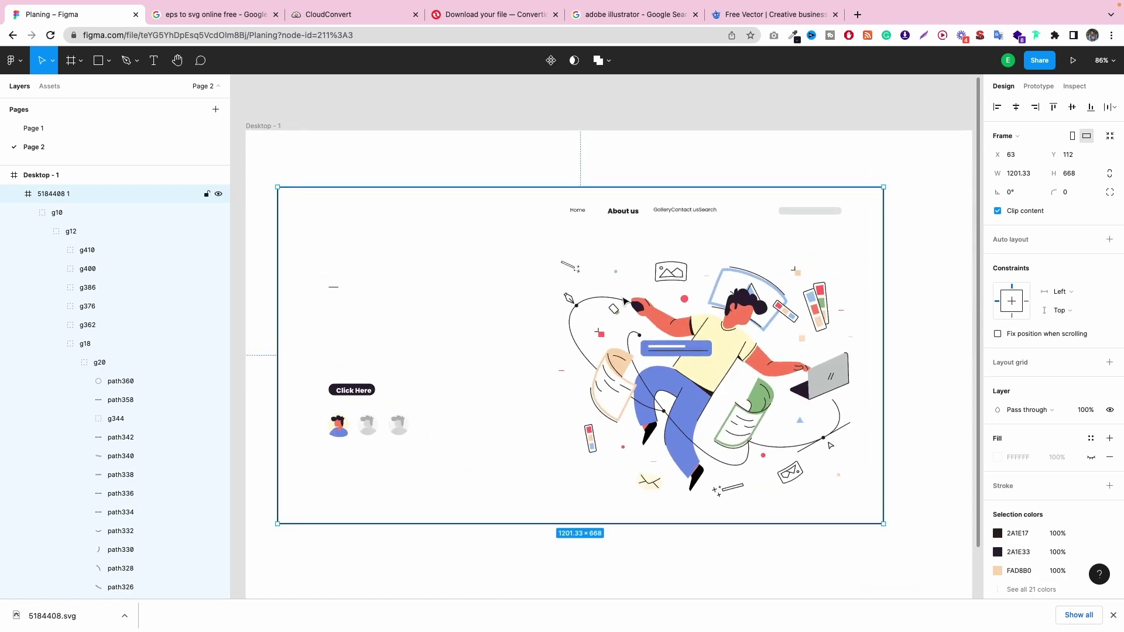
double_click(332, 291)
double_click(332, 291)
double_click(332, 290)
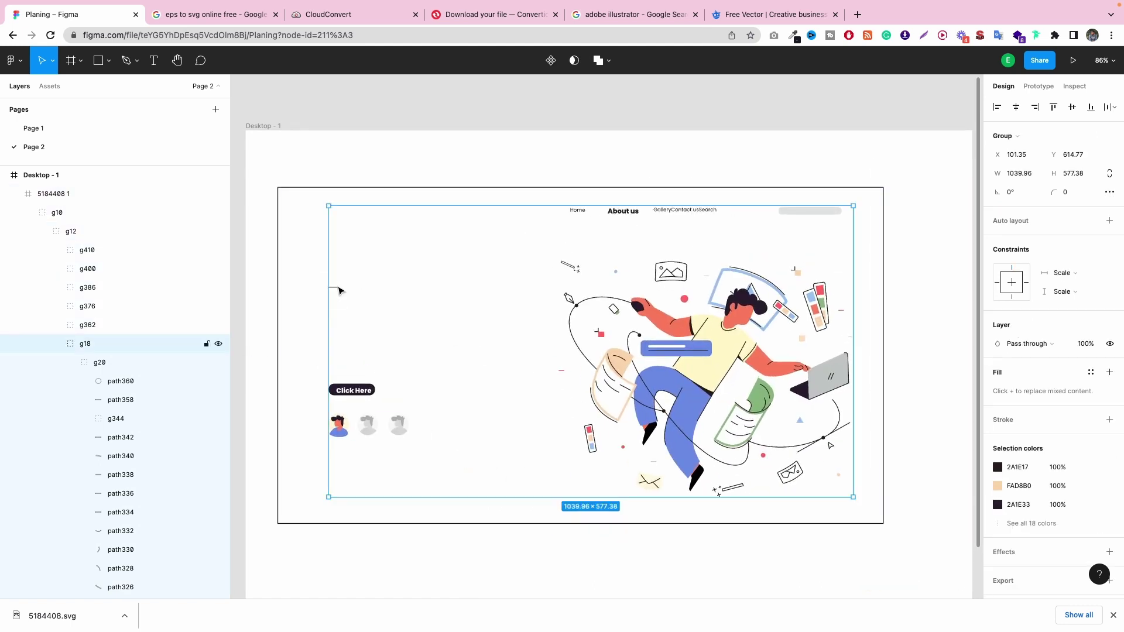
double_click(338, 290)
double_click(338, 290)
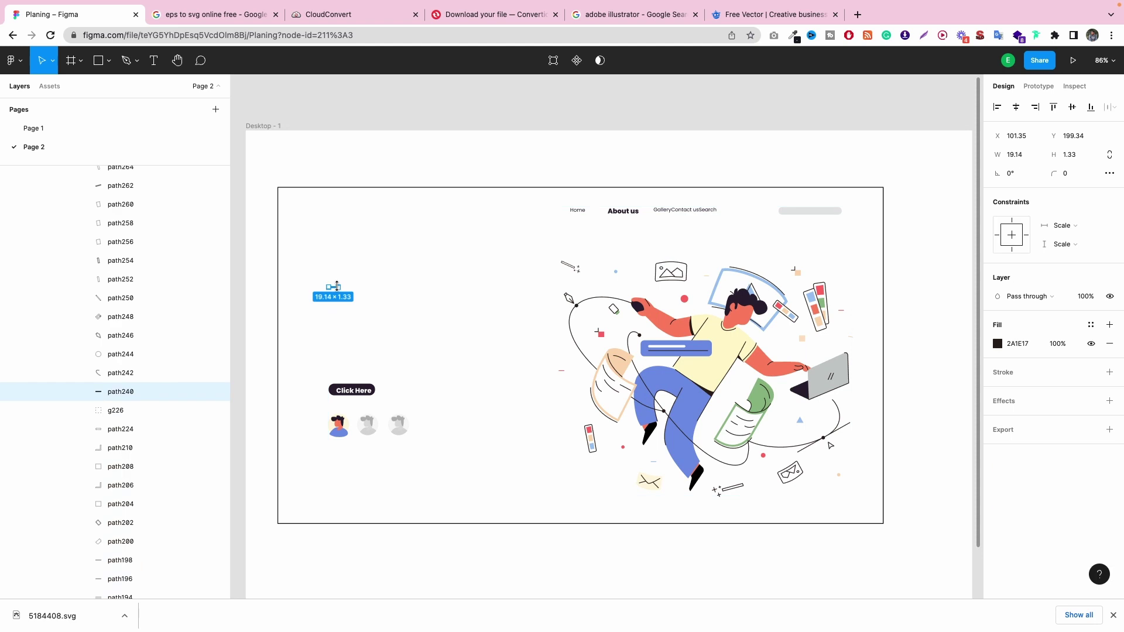
click(364, 316)
click(353, 395)
key(Delete)
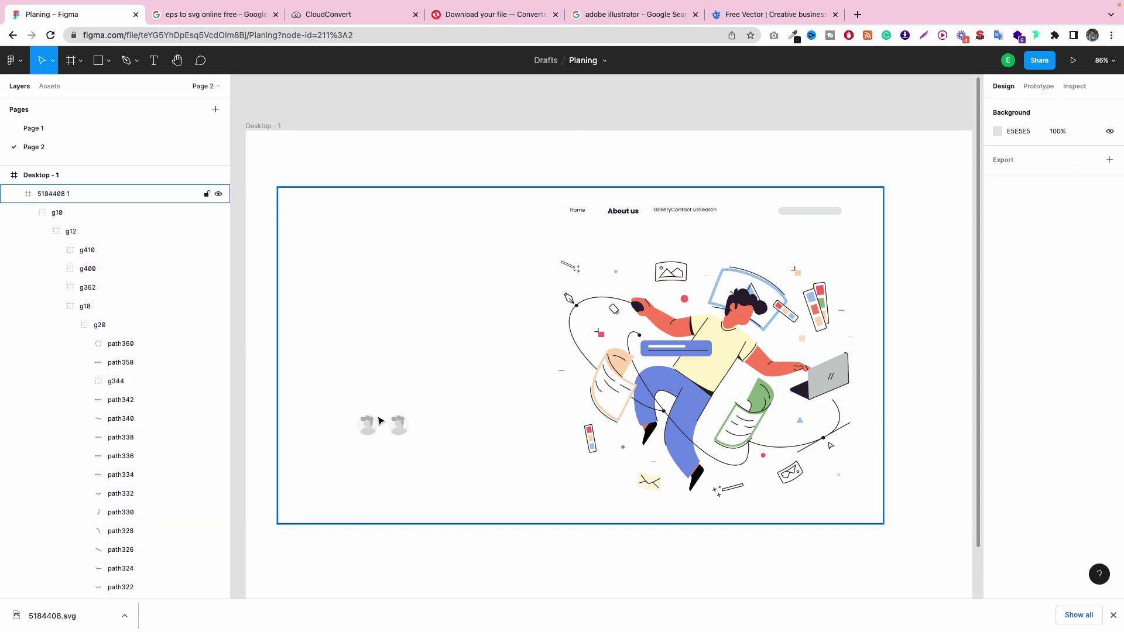
Delete the first avatar g410 and the left avatar circle group g400.
click(386, 426)
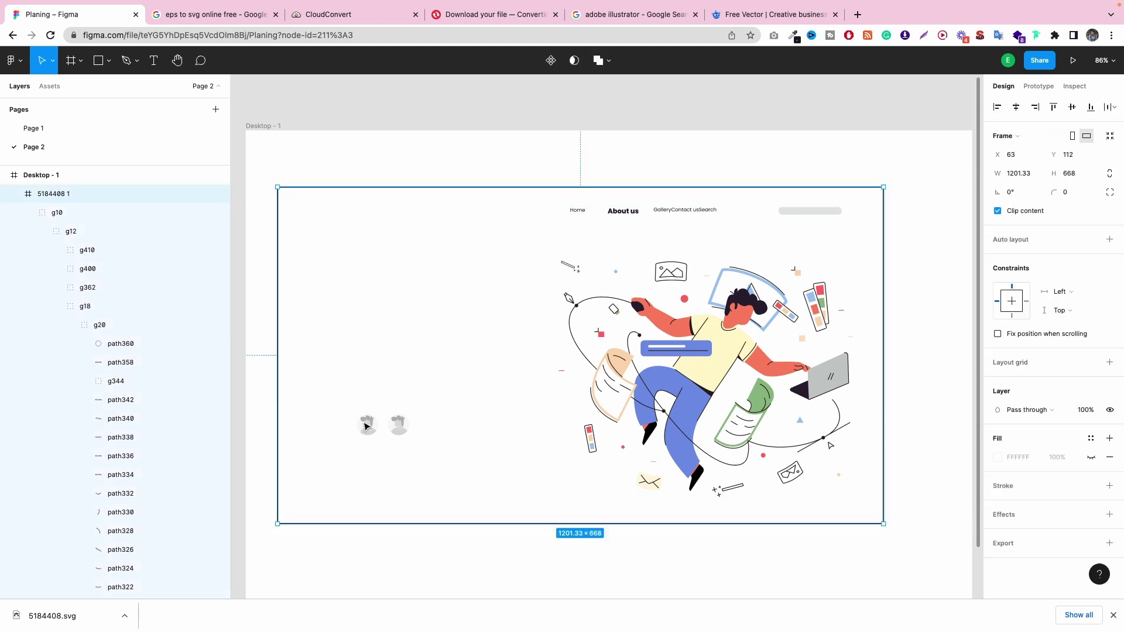
double_click(366, 426)
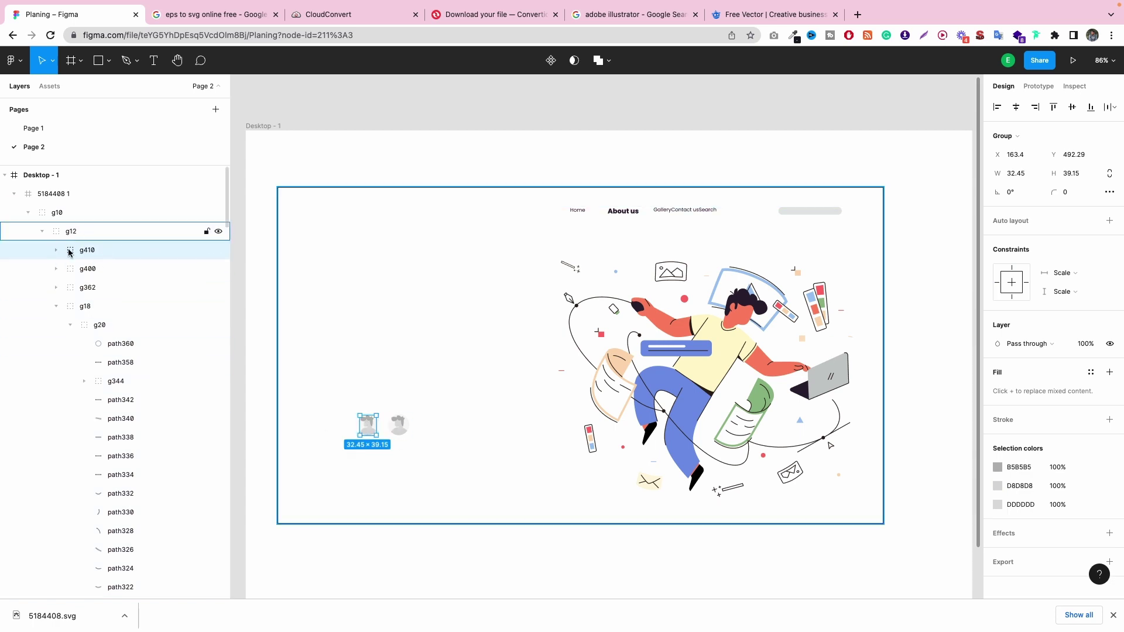
click(218, 250)
click(218, 251)
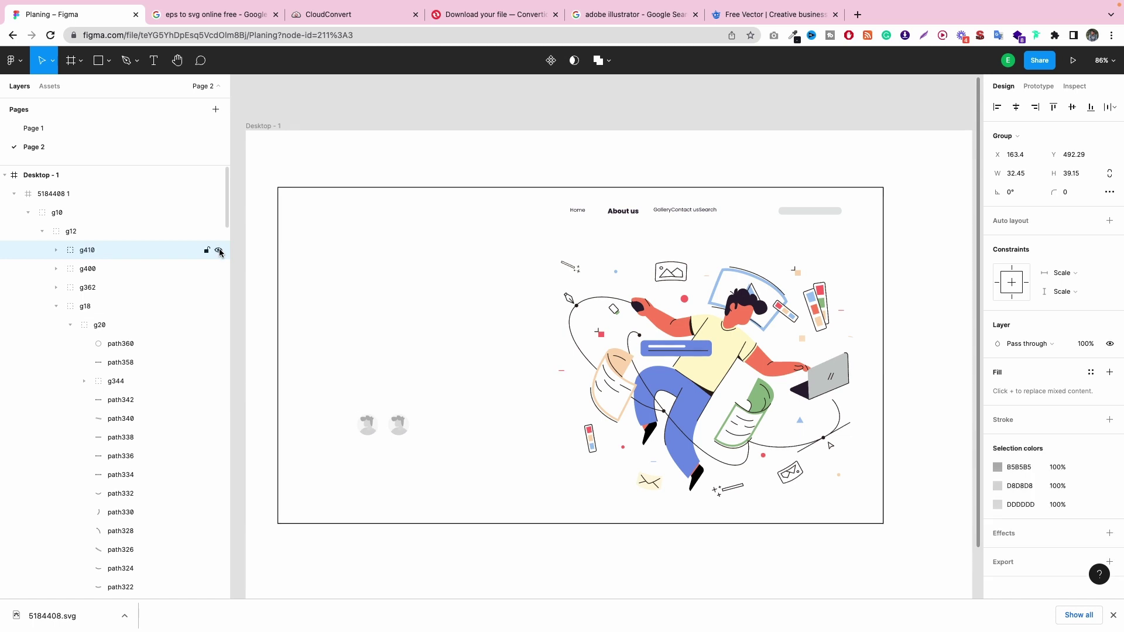
key(Delete)
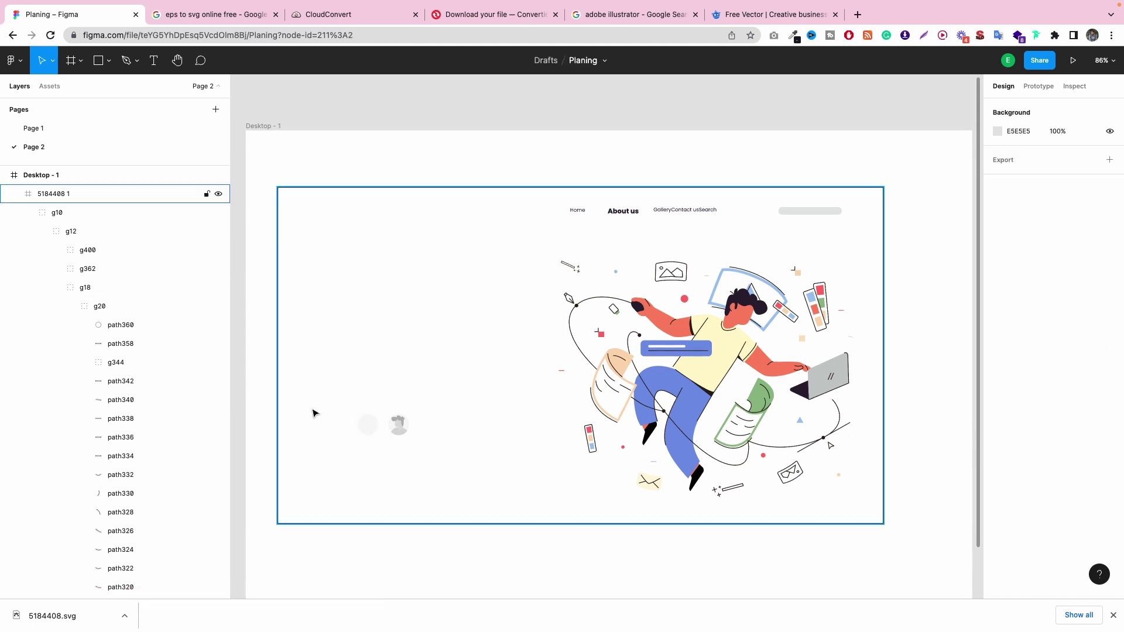
click(364, 424)
double_click(364, 423)
double_click(364, 423)
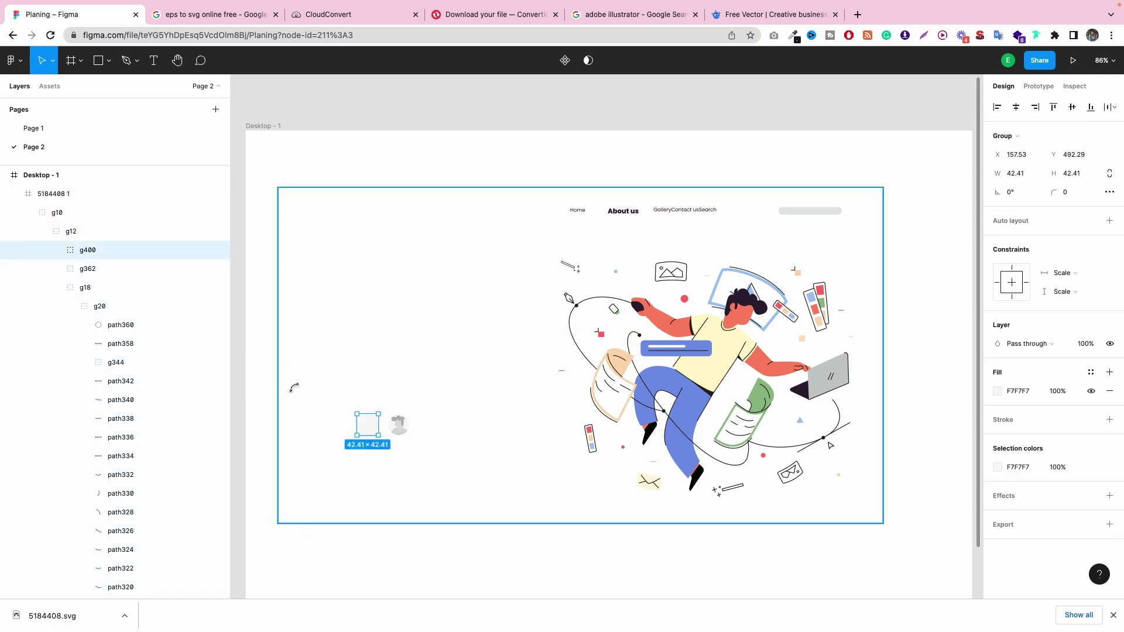
key(Delete)
Delete the g362 avatar and the leftover small circle path360.
click(130, 251)
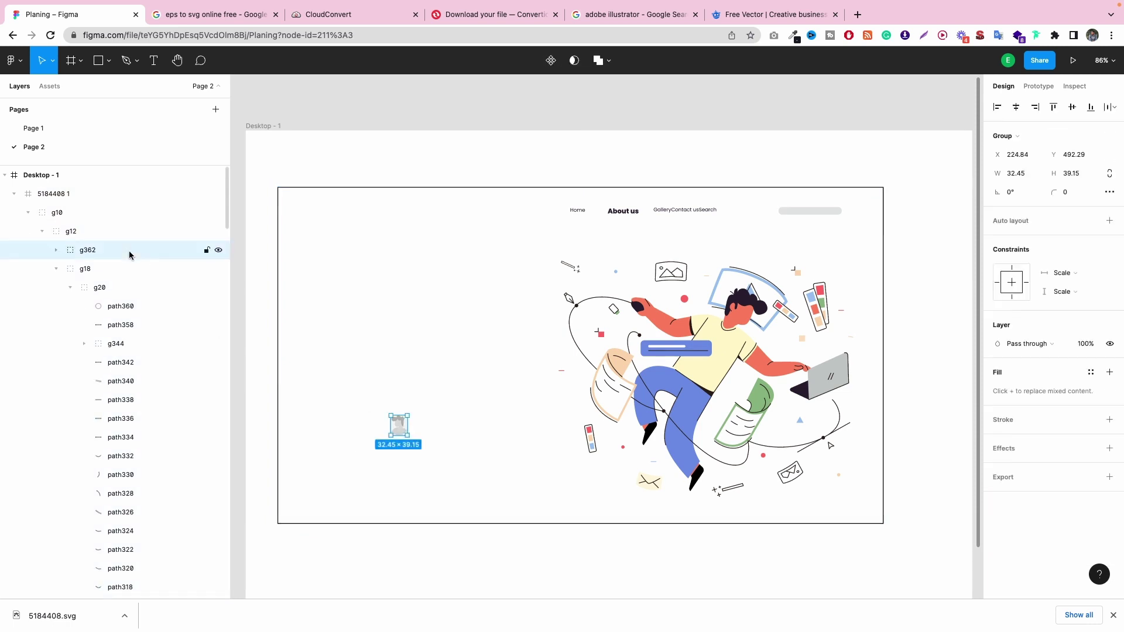
click(220, 251)
click(220, 251)
key(Delete)
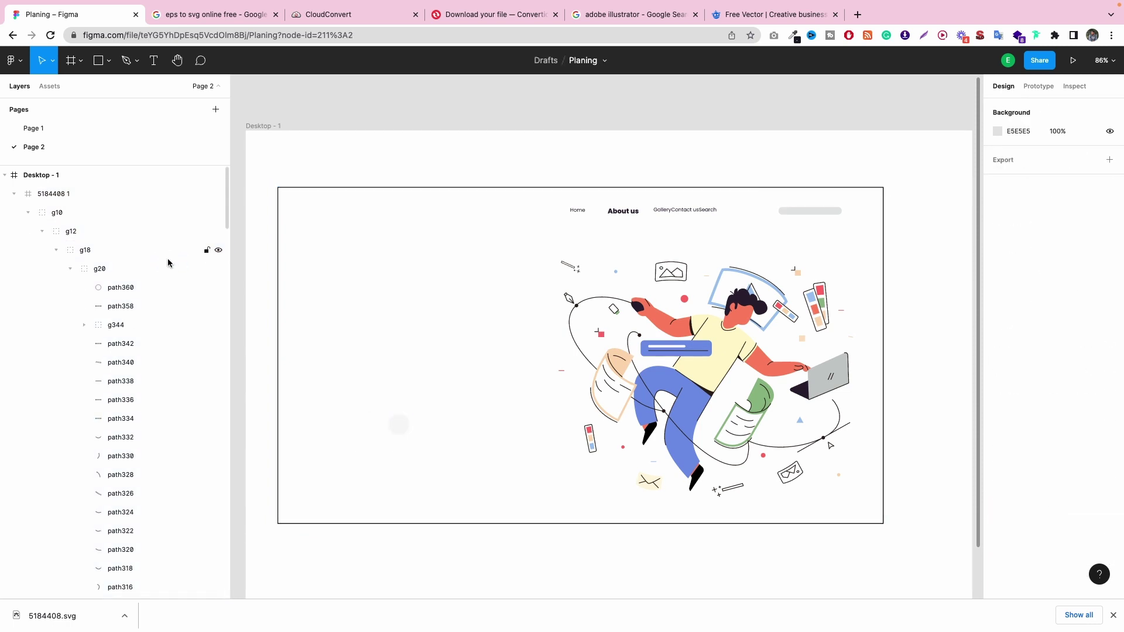
click(85, 250)
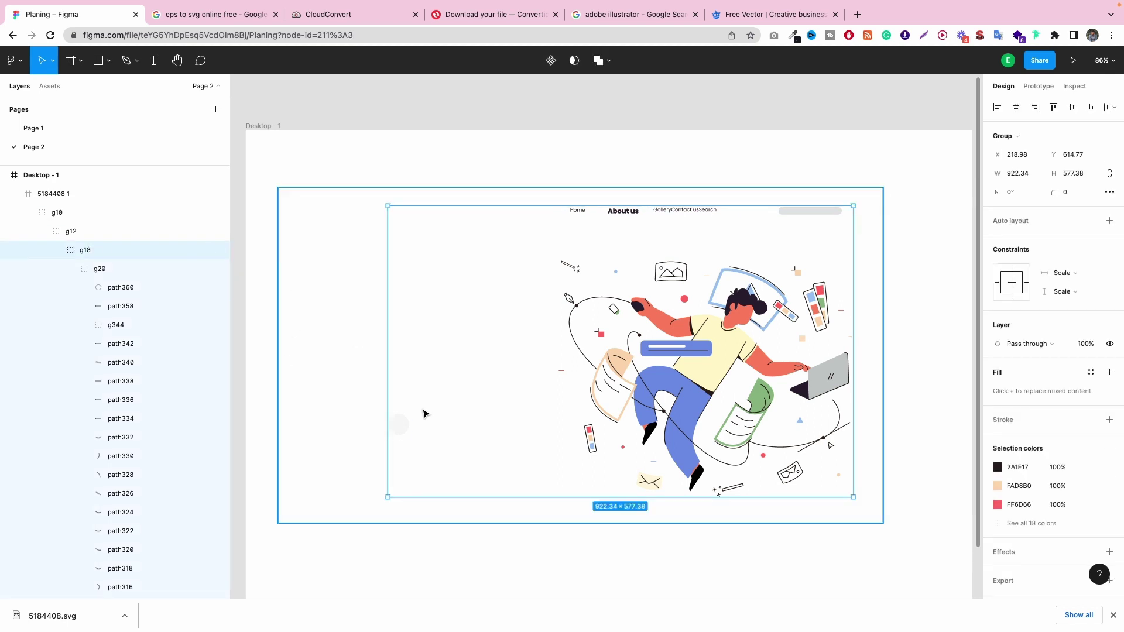
click(175, 270)
click(146, 288)
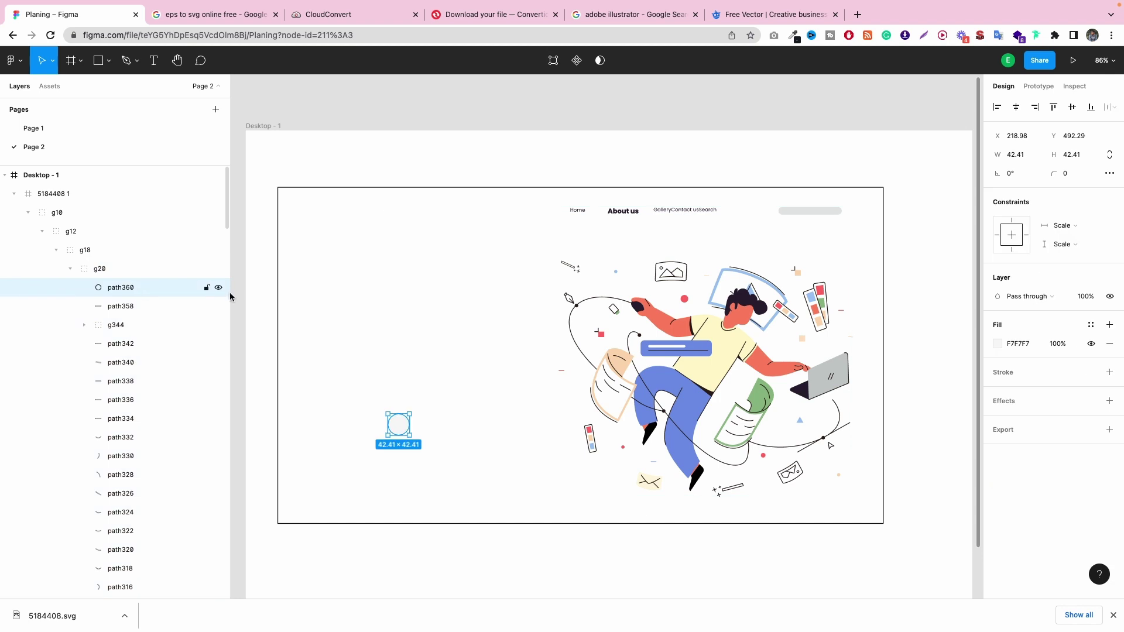
key(Delete)
Shift the illustration group down-left and delete the navigation text group g344.
click(676, 212)
double_click(677, 212)
double_click(677, 212)
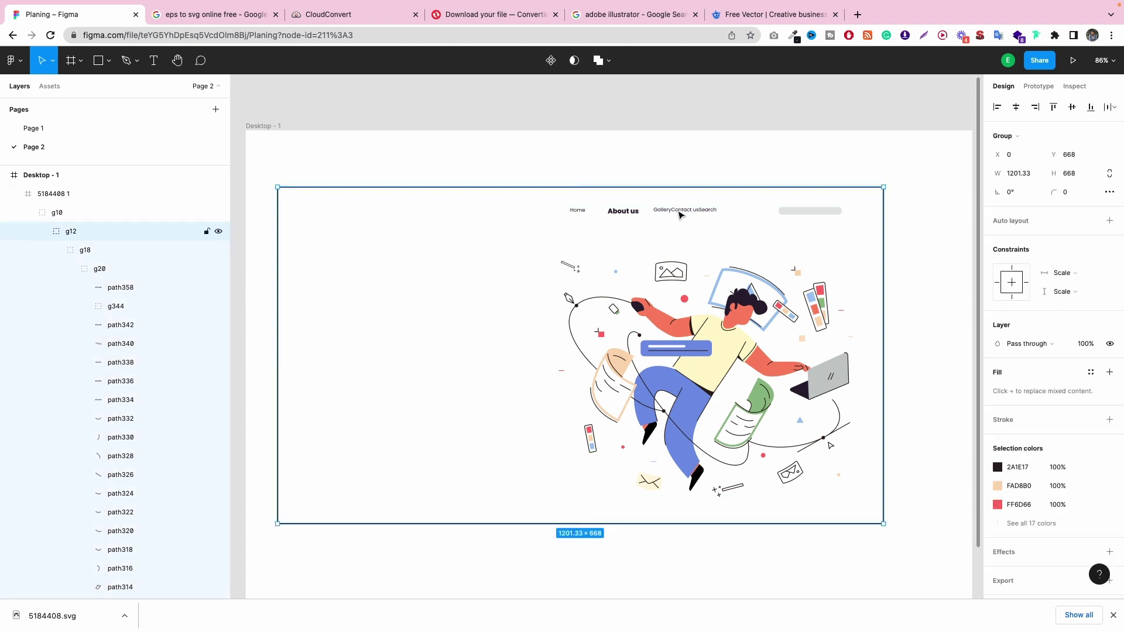
double_click(677, 211)
double_click(677, 210)
drag(677, 211, 623, 252)
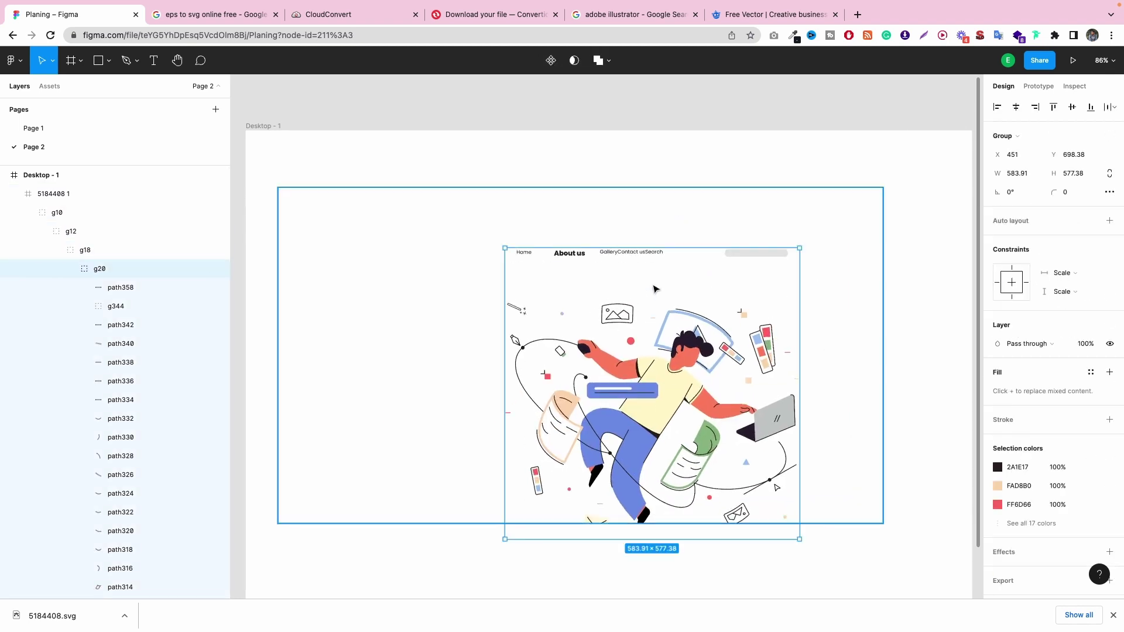
double_click(644, 252)
key(Delete)
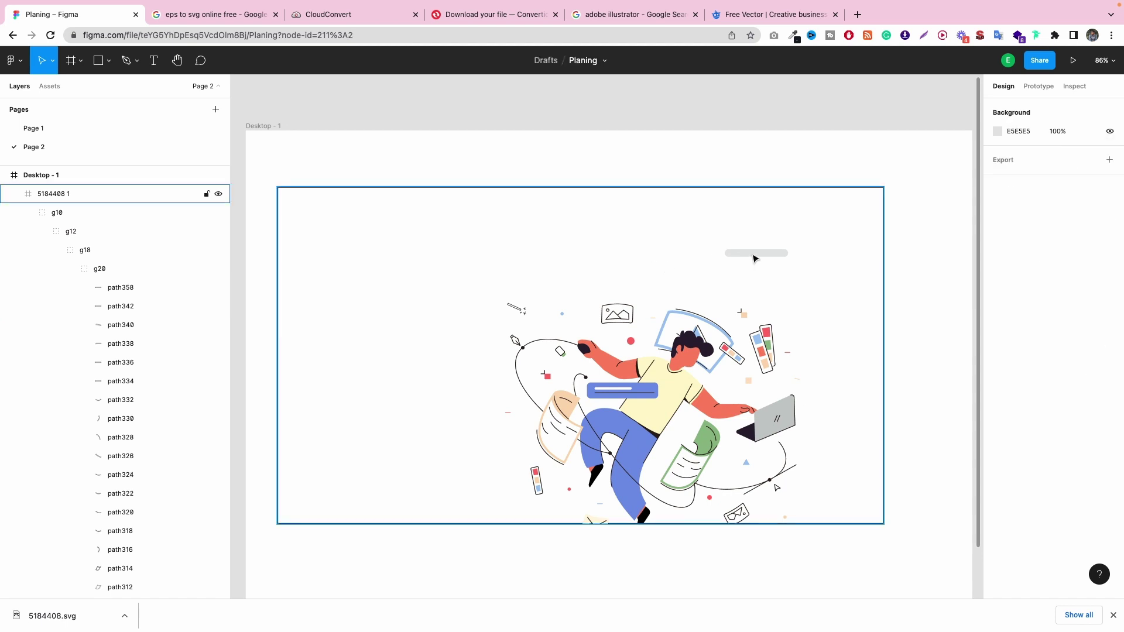
Delete the grey search bar path358.
click(755, 257)
double_click(755, 257)
double_click(755, 257)
double_click(754, 258)
double_click(756, 260)
double_click(757, 260)
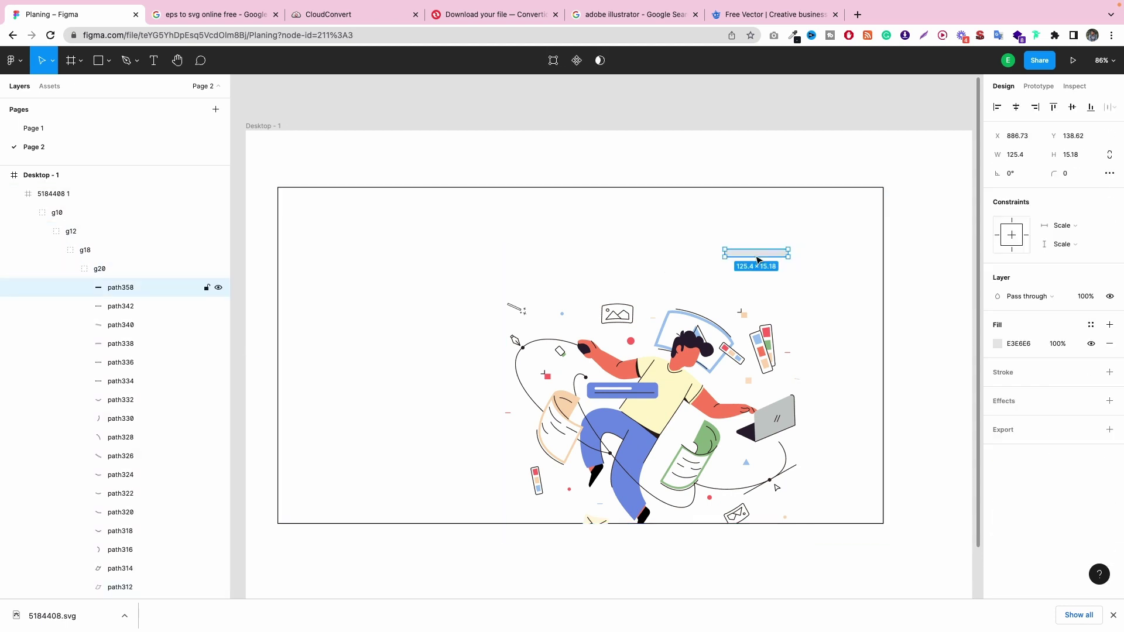
key(Delete)
Nudge g10 right and up, delete the bottom border line, and undo the accidental frame narrowing.
click(718, 393)
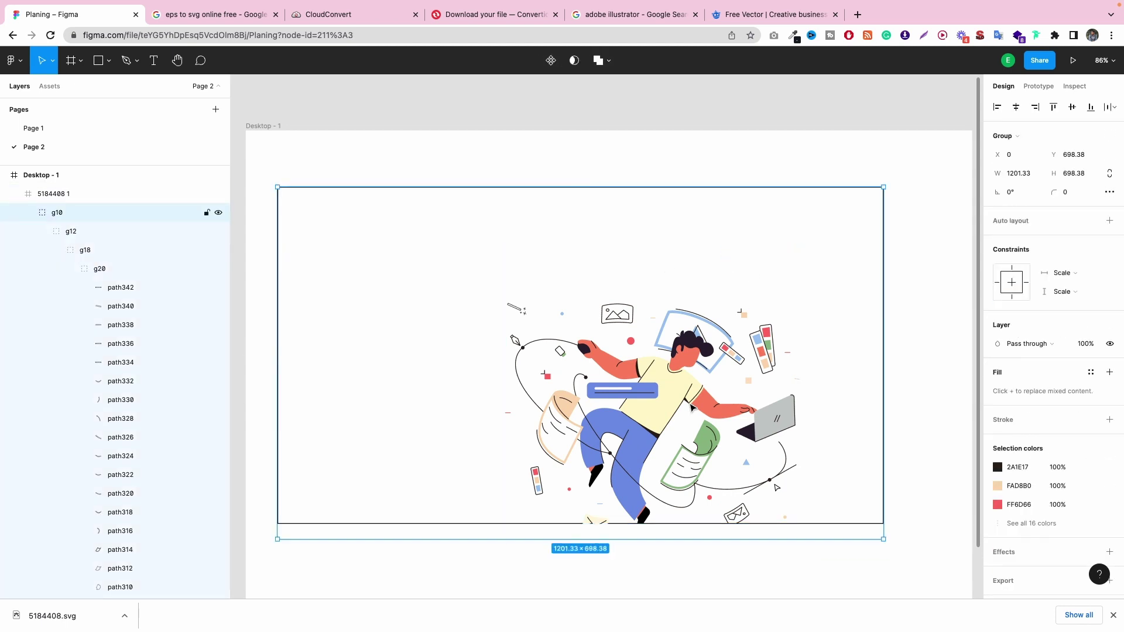
drag(692, 407, 711, 399)
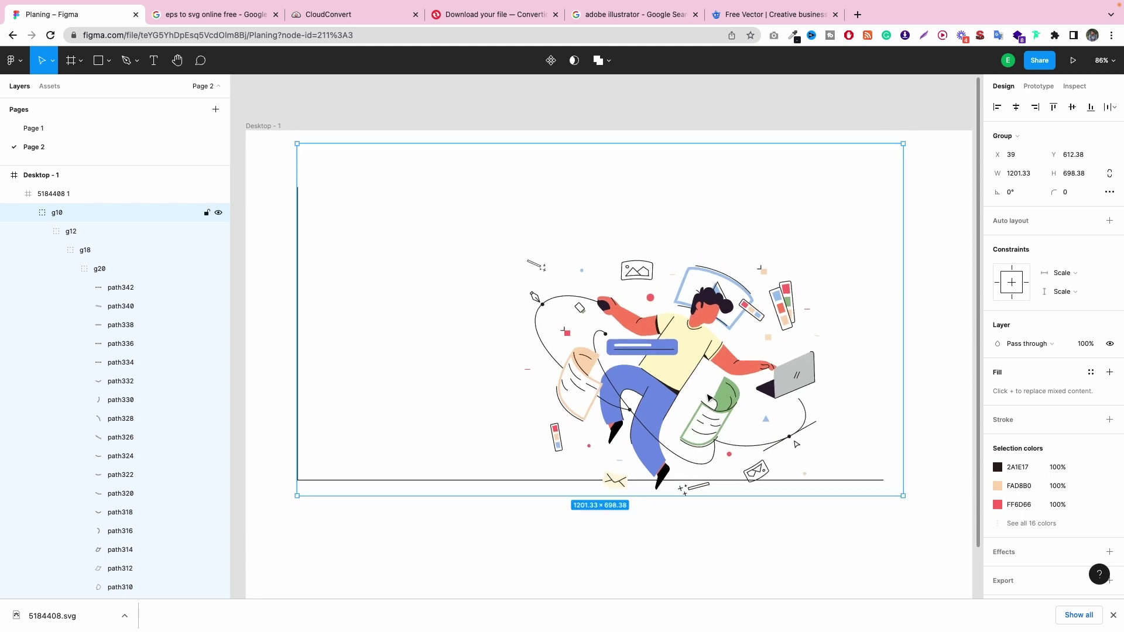
double_click(498, 480)
double_click(498, 480)
key(Delete)
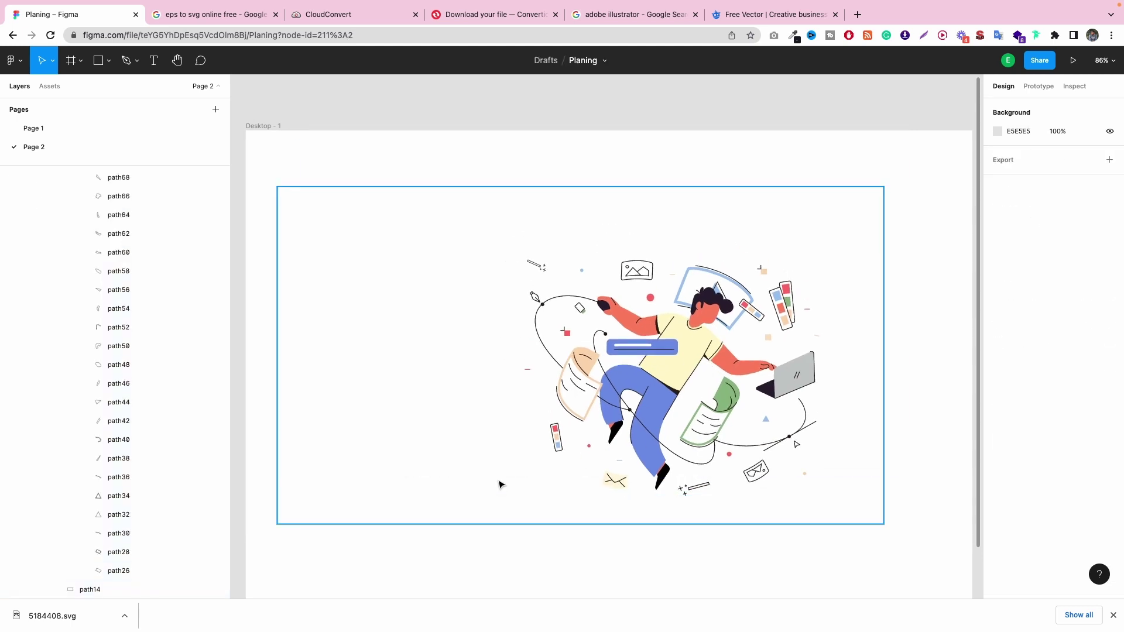
click(730, 380)
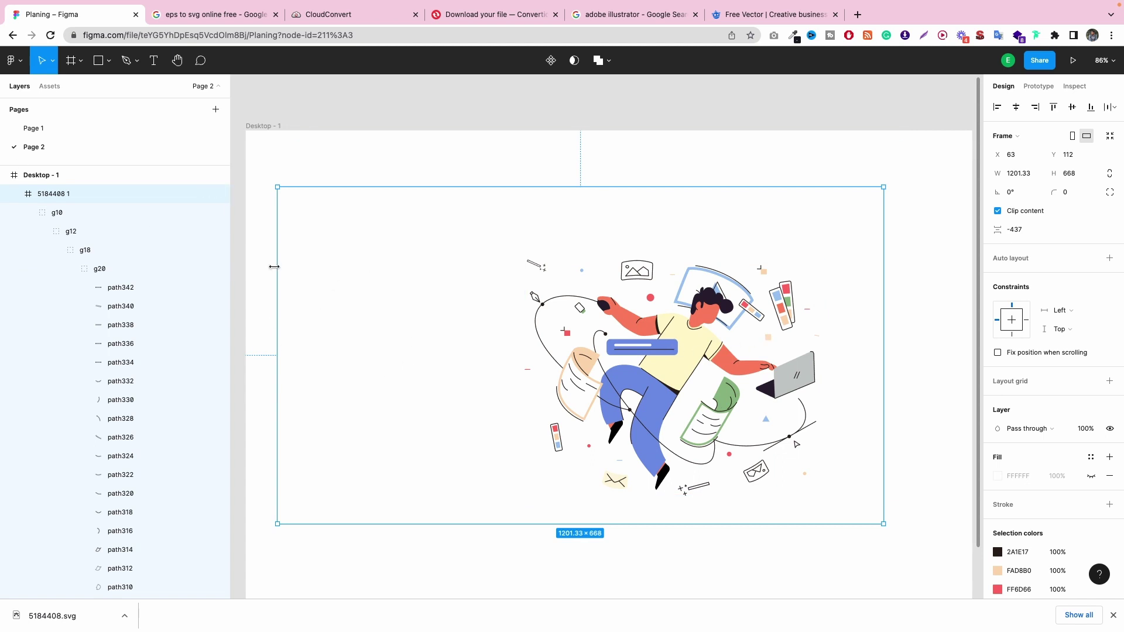
drag(273, 267, 400, 275)
key(ctrl+z)
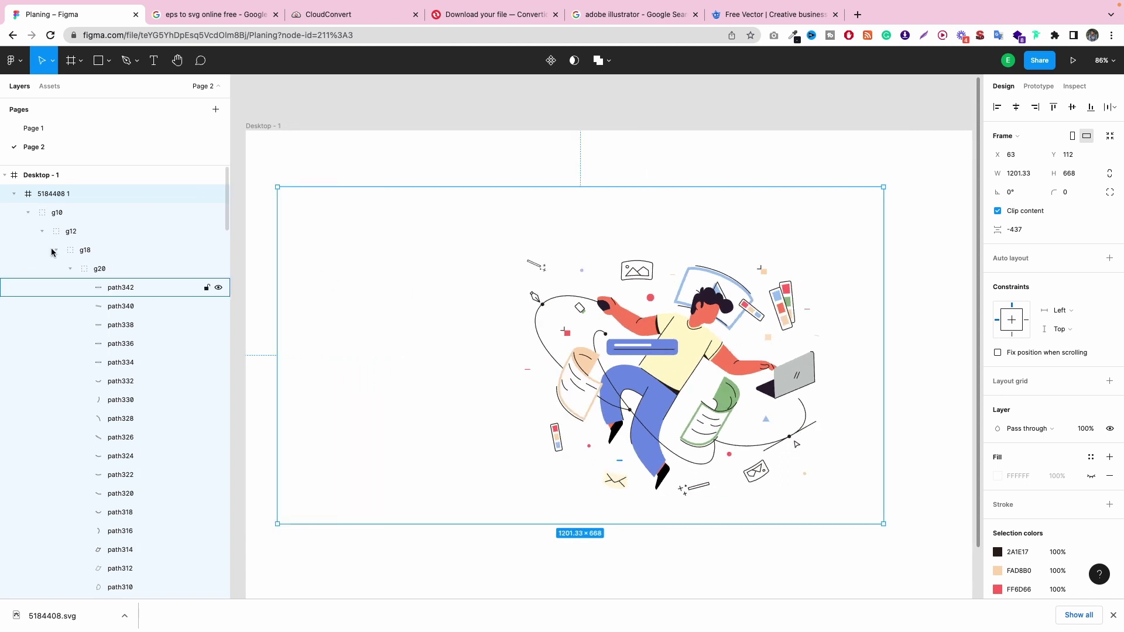
Drag the 583.91 × 468.28 g20 character illustration out of frame 5184408 1 into Desktop - 1.
click(623, 328)
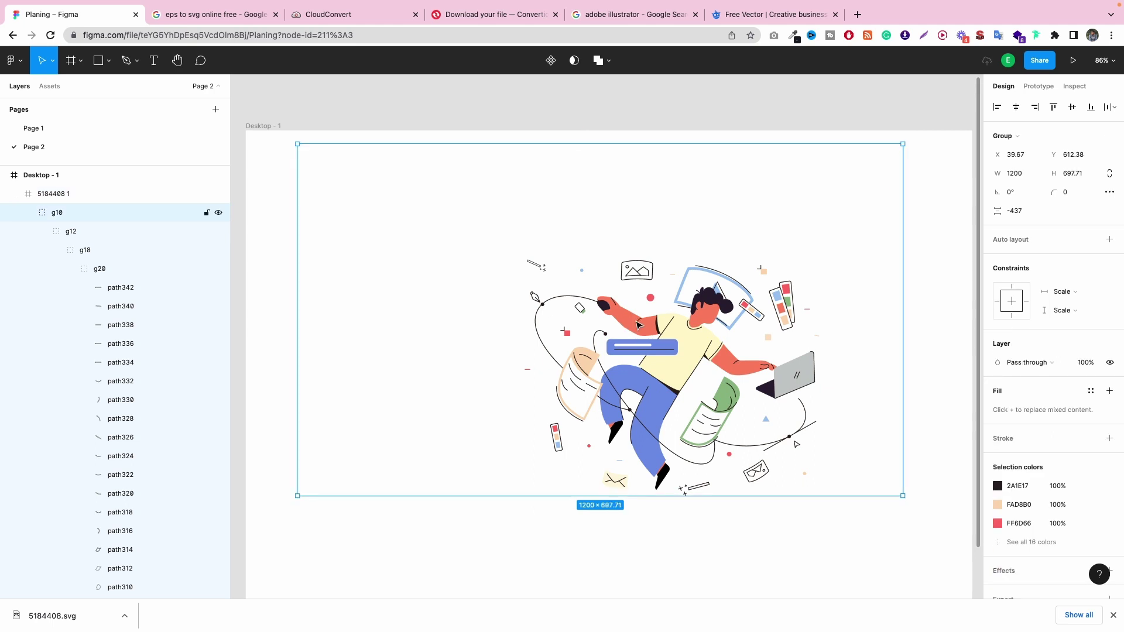
key(Return)
key(Return)
key(Return)
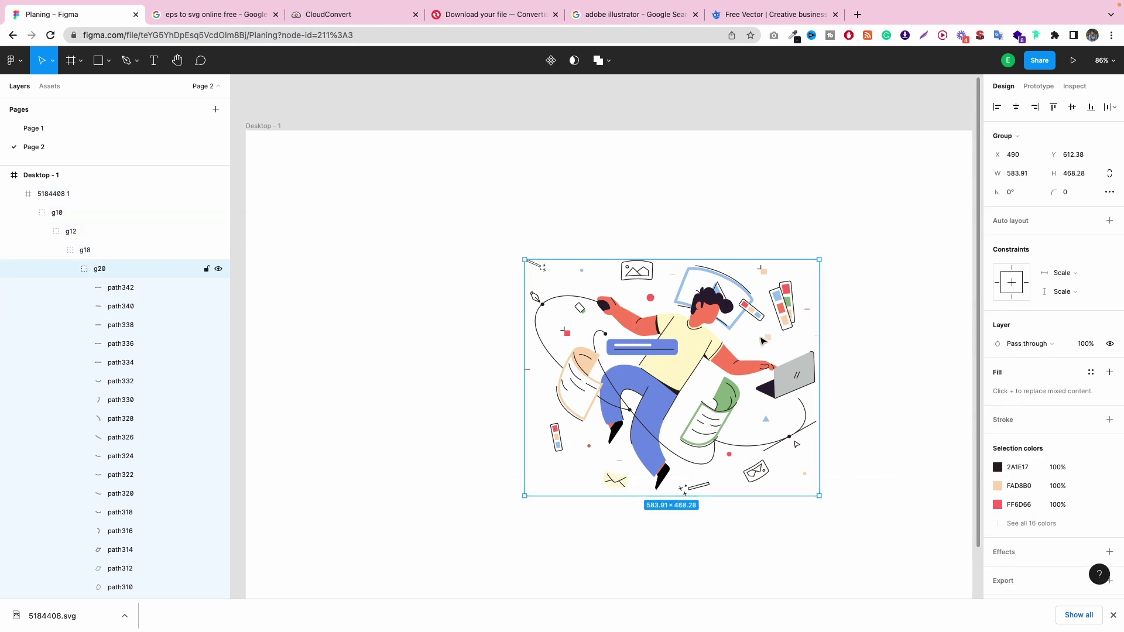
scroll(755, 339, down, 10)
drag(714, 340, 507, 316)
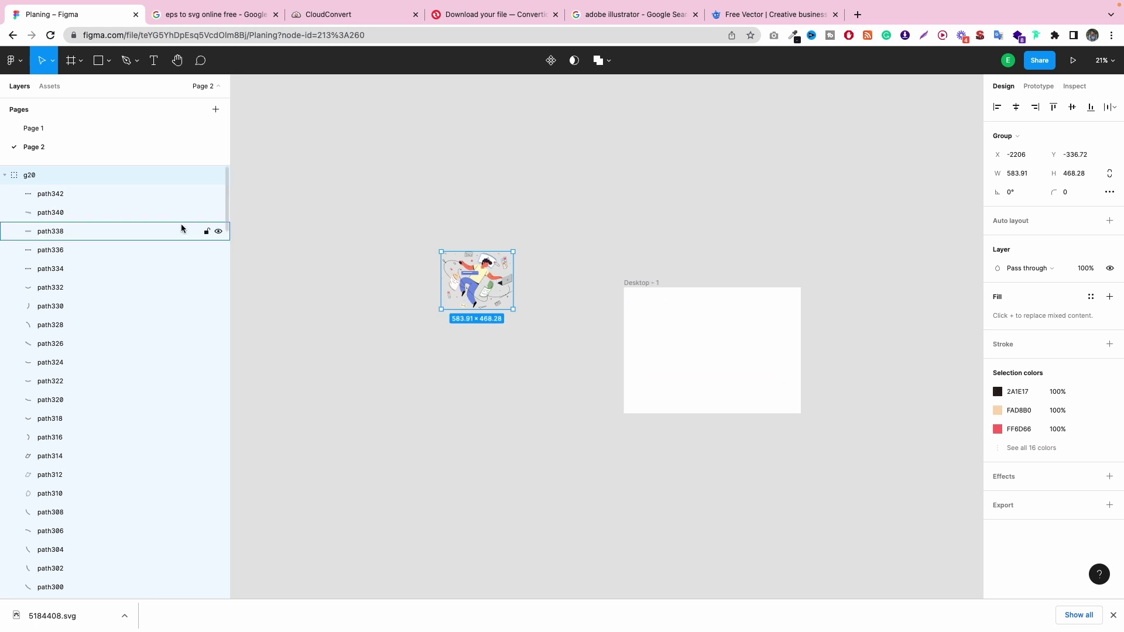
click(712, 329)
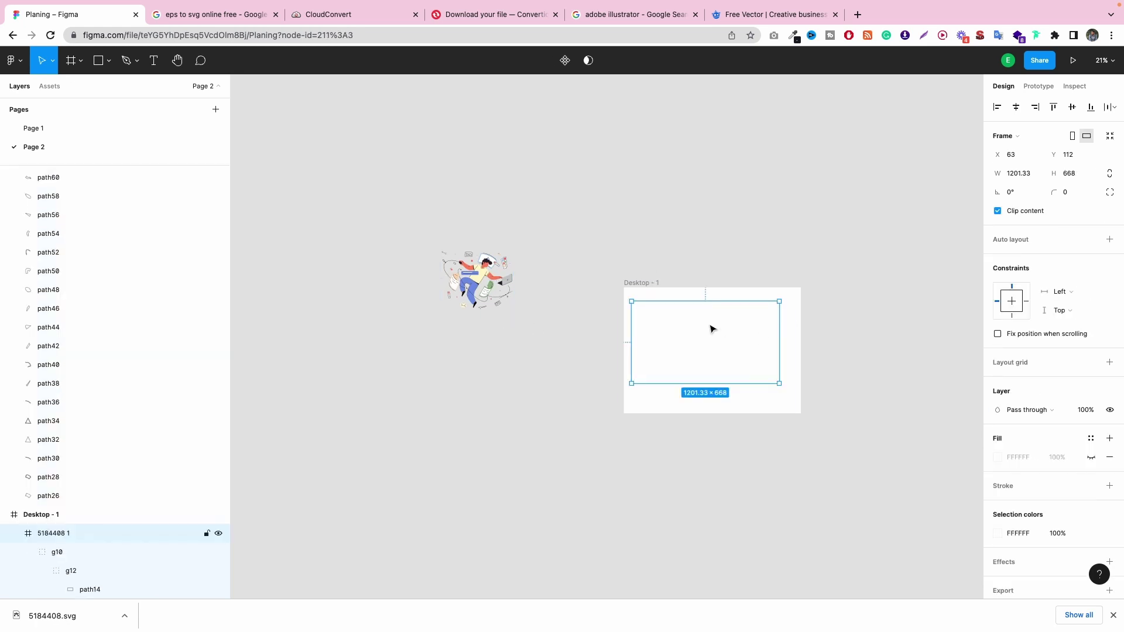
click(552, 316)
click(496, 283)
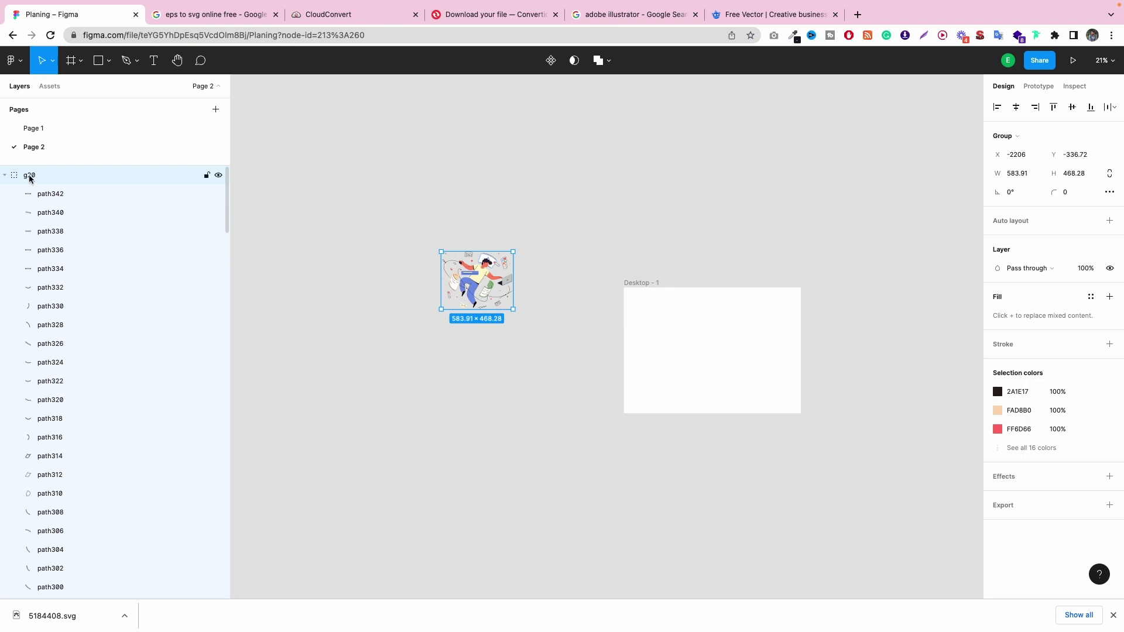
click(5, 177)
click(5, 175)
drag(501, 308, 717, 356)
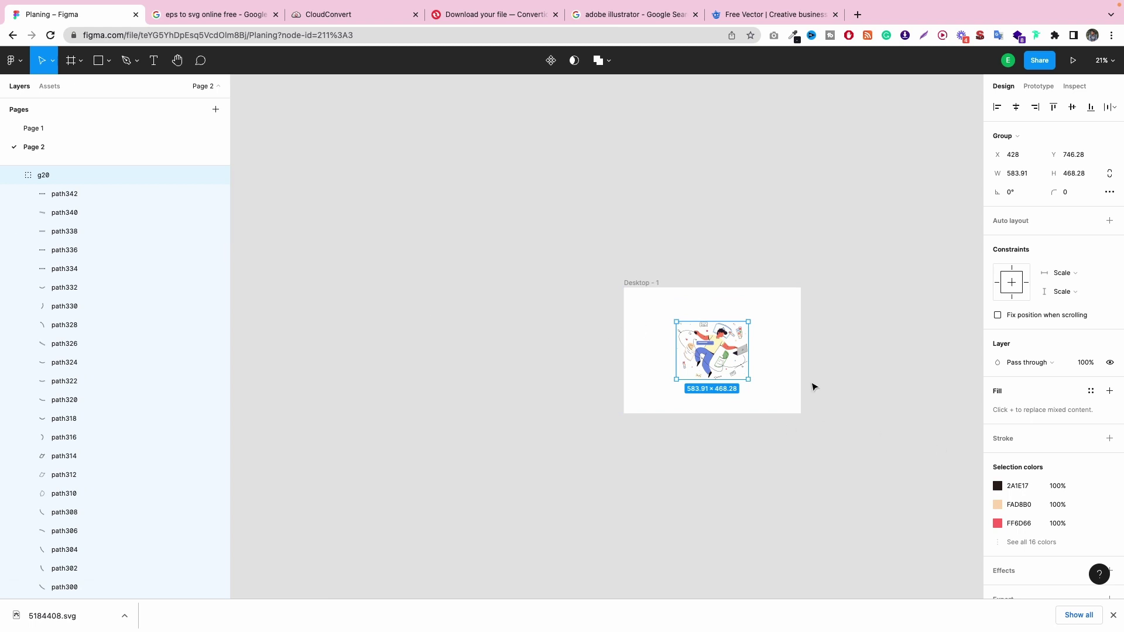
Apply the Iris purple colour style to both trouser legs.
scroll(813, 385, up, 5)
scroll(525, 341, up, 3)
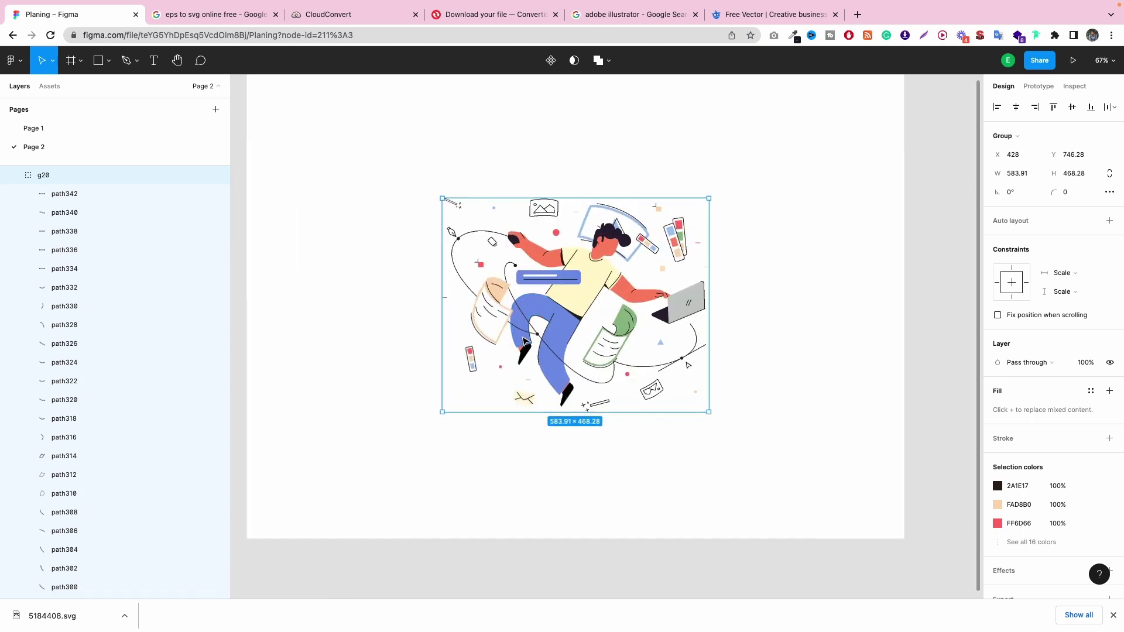
scroll(525, 341, up, 5)
double_click(584, 275)
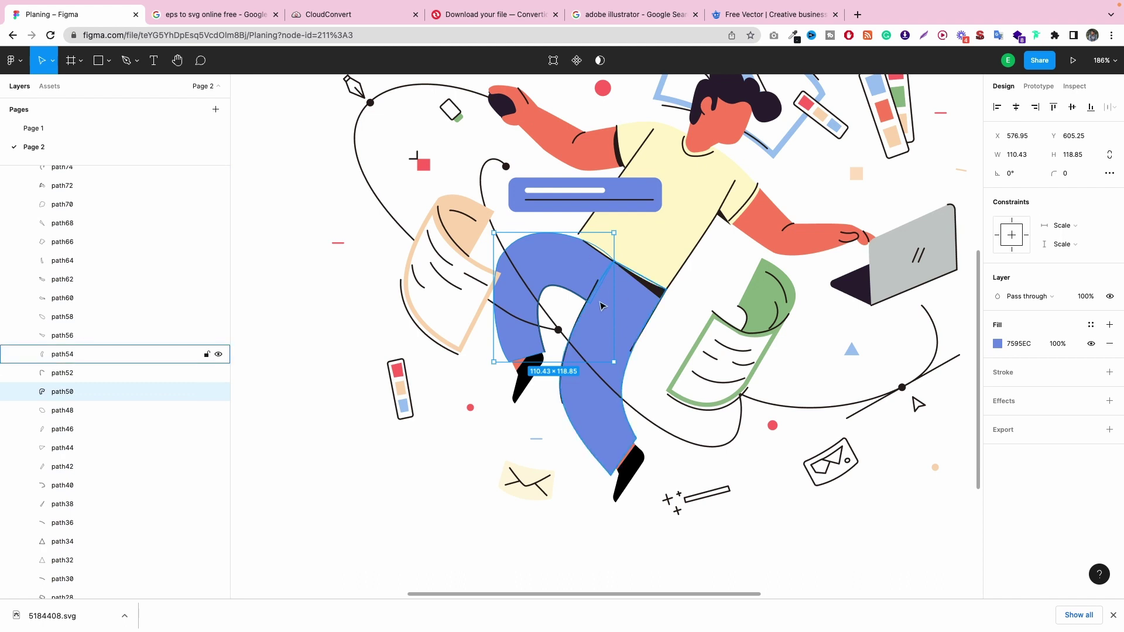
click(1091, 325)
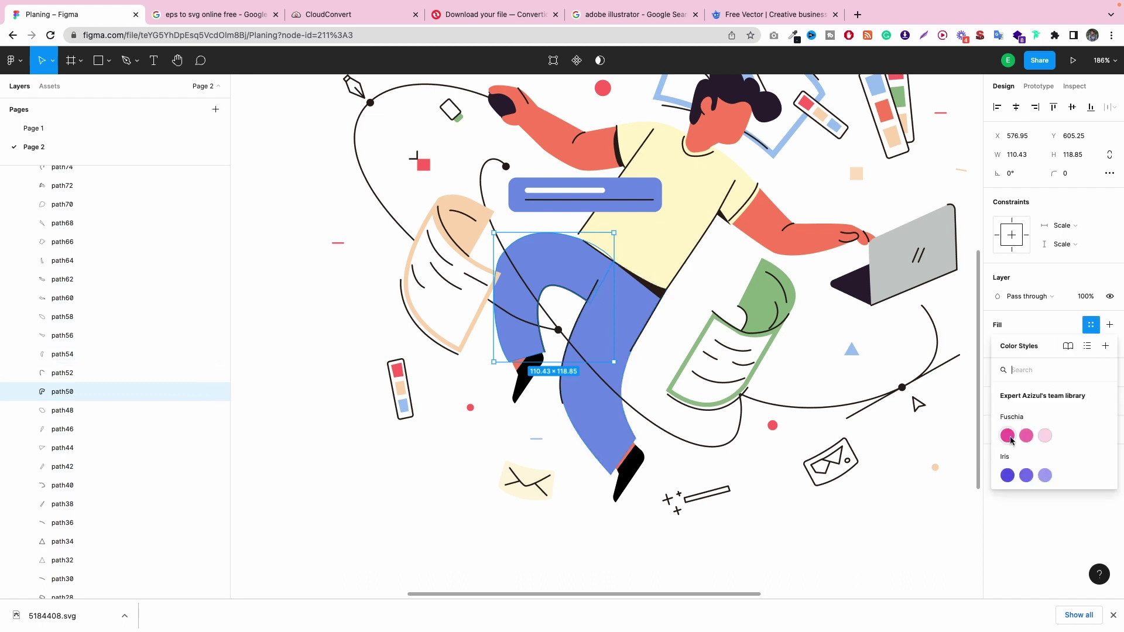
click(1012, 471)
click(625, 321)
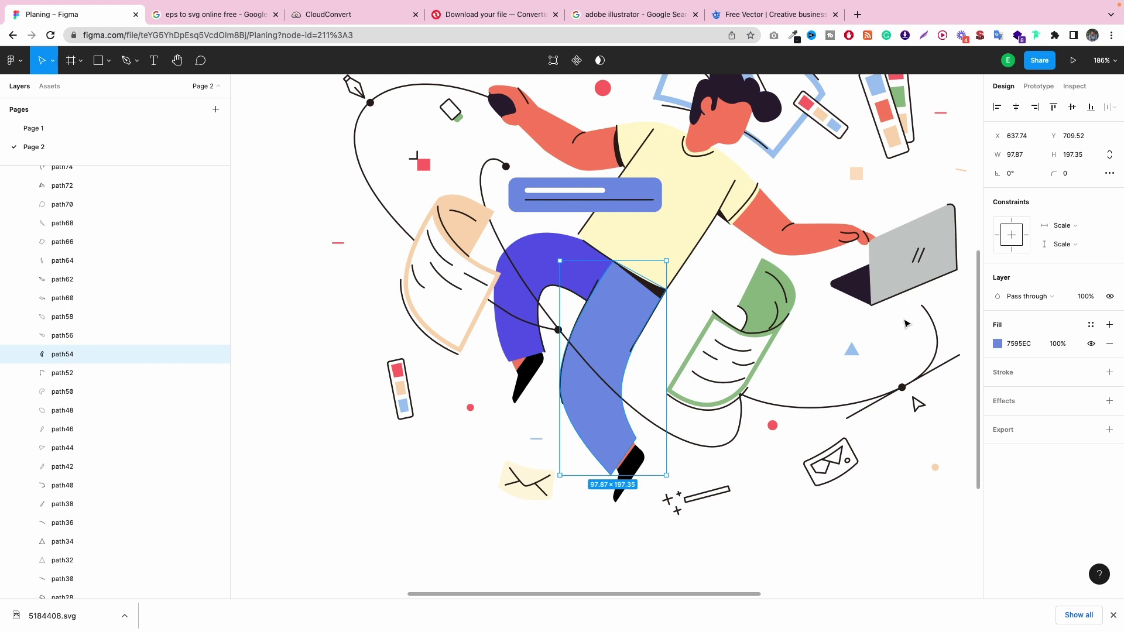
click(1090, 325)
click(1009, 477)
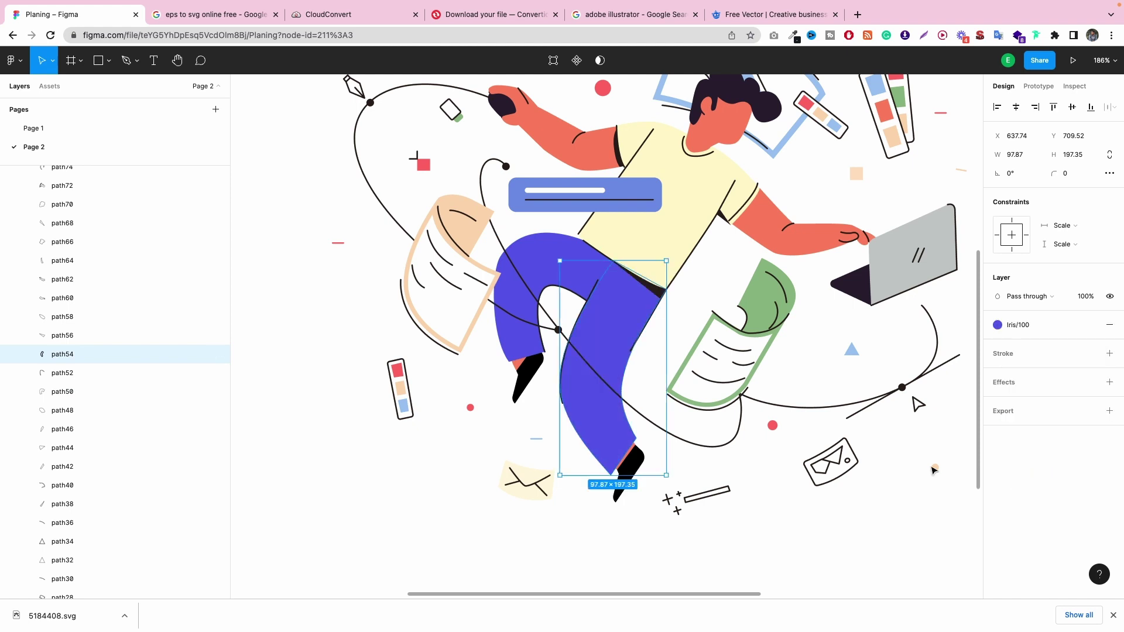
Change the t-shirt fill from pale yellow FFF7C9 to solid black 000000.
scroll(706, 277, up, 3)
click(692, 297)
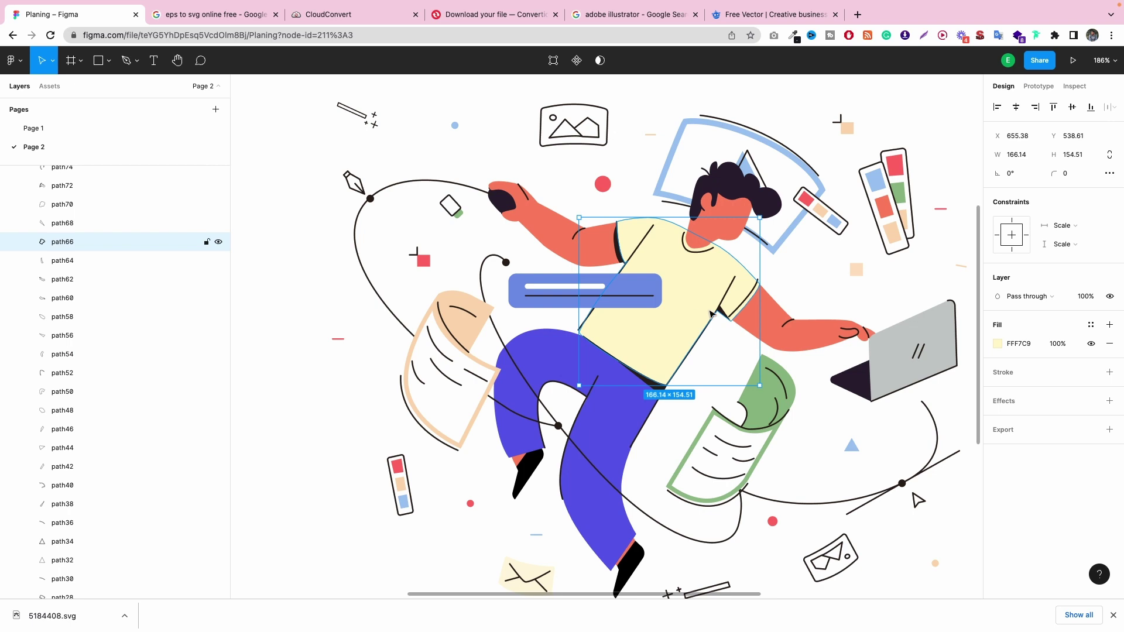
click(997, 344)
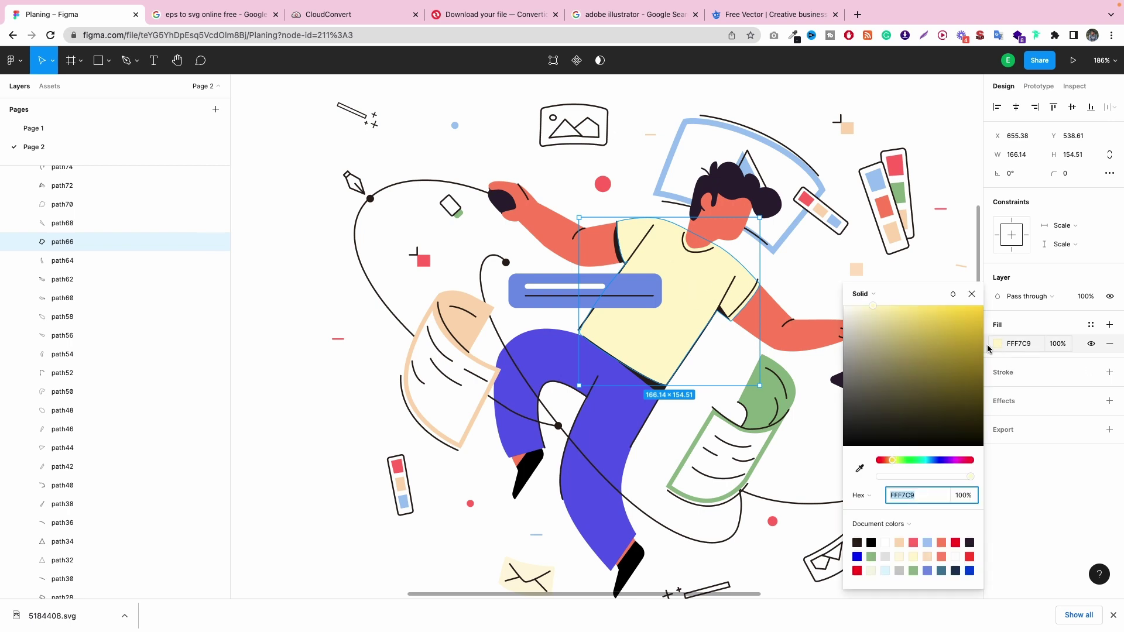
drag(942, 368, 949, 336)
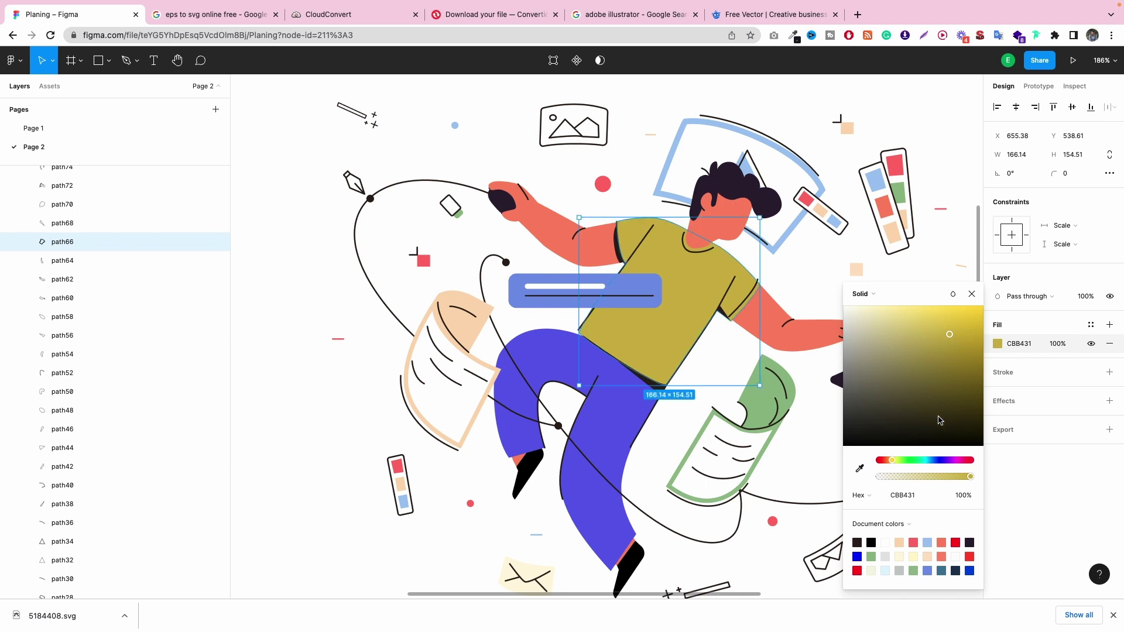
drag(894, 386, 903, 450)
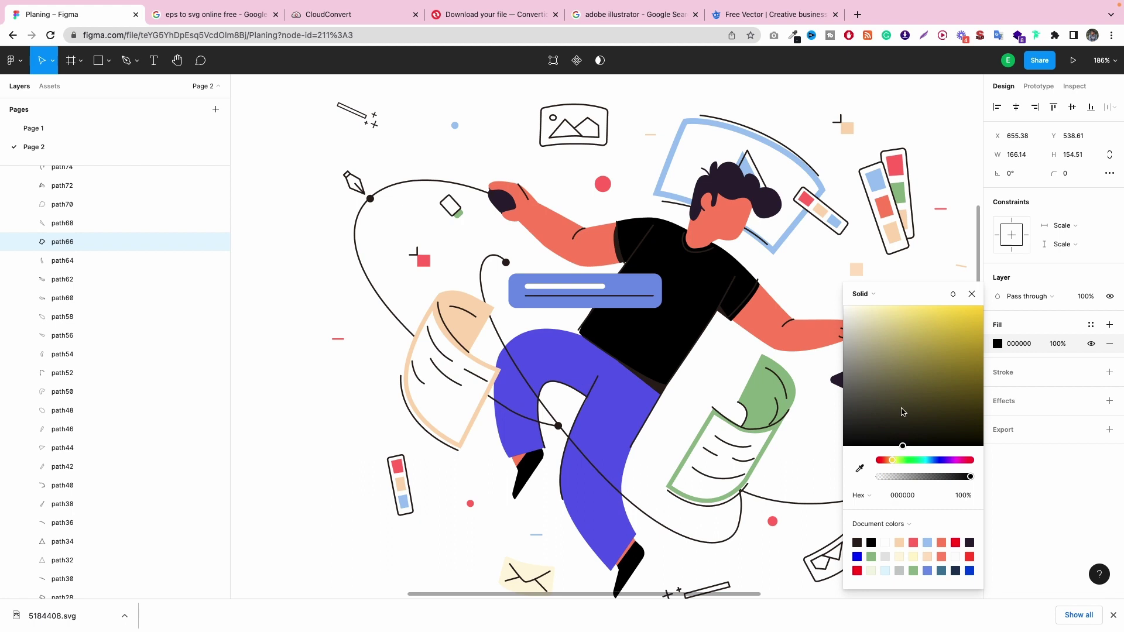
click(972, 295)
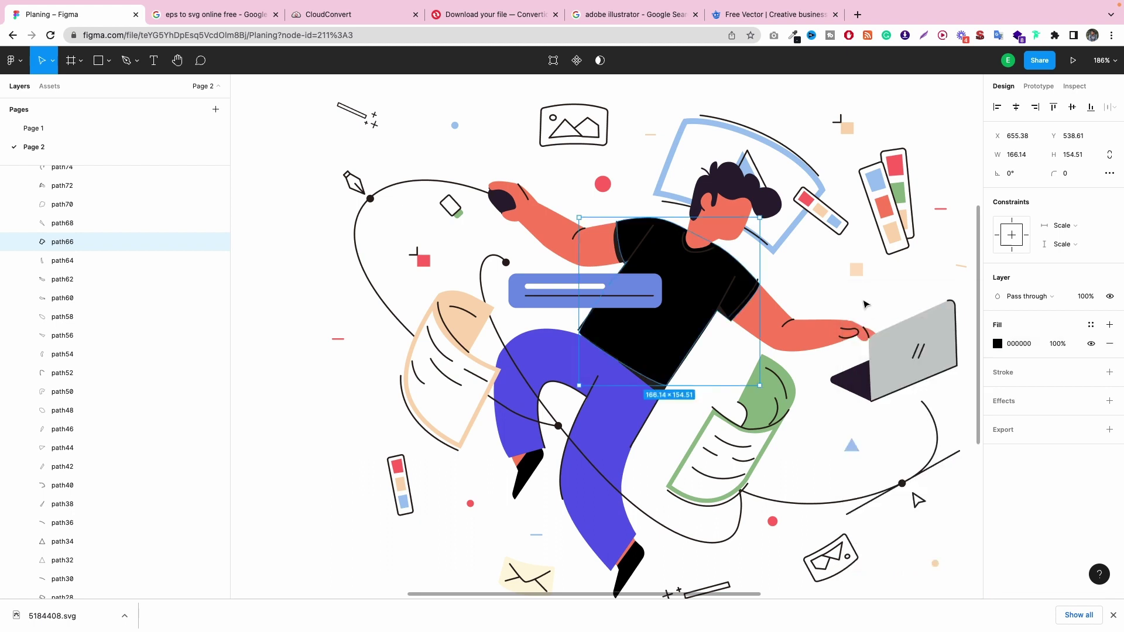
Select the g20 group and scale it up to 1268.29 × 1017.14 inside Desktop - 1.
scroll(865, 303, down, 10)
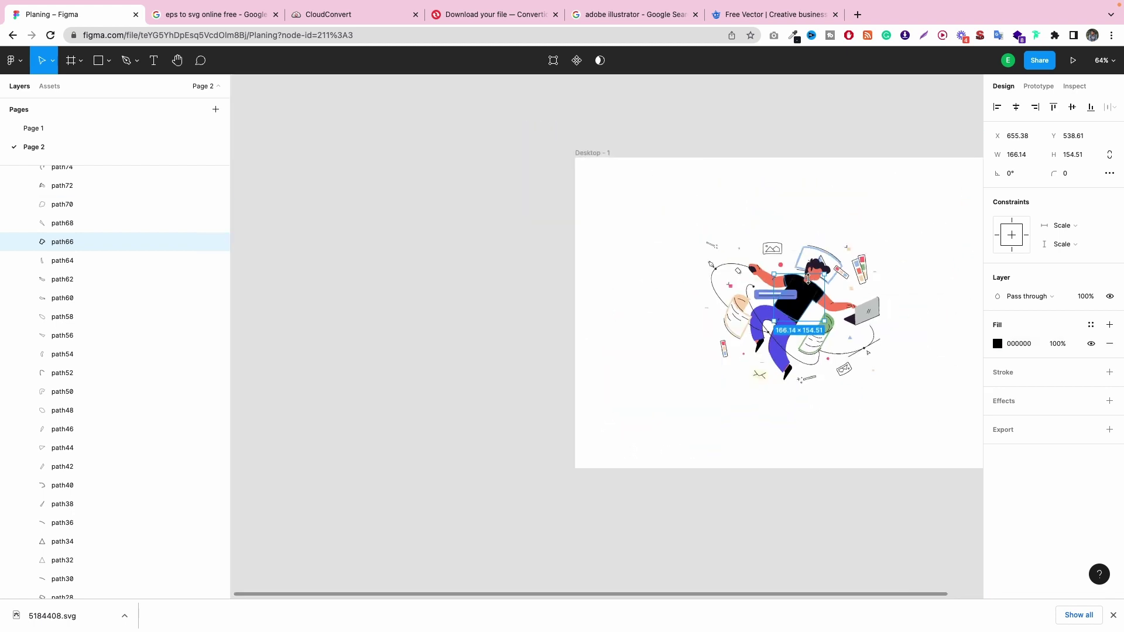
scroll(808, 279, down, 4)
scroll(318, 243, up, 4)
scroll(46, 245, up, 5)
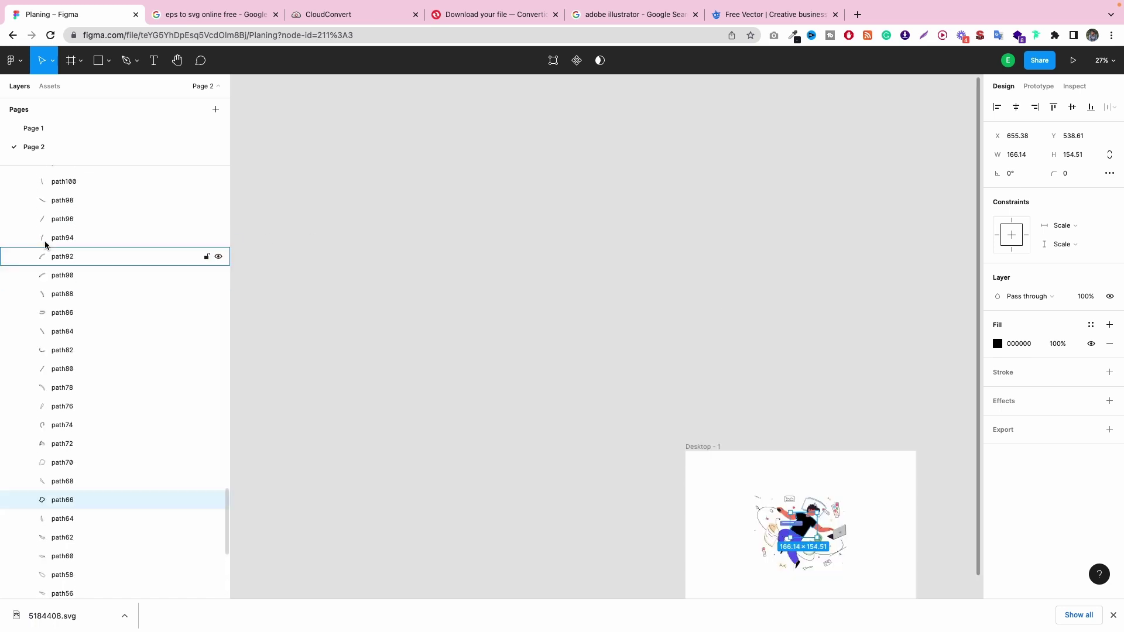
scroll(46, 245, up, 4)
scroll(720, 409, down, 4)
click(724, 295)
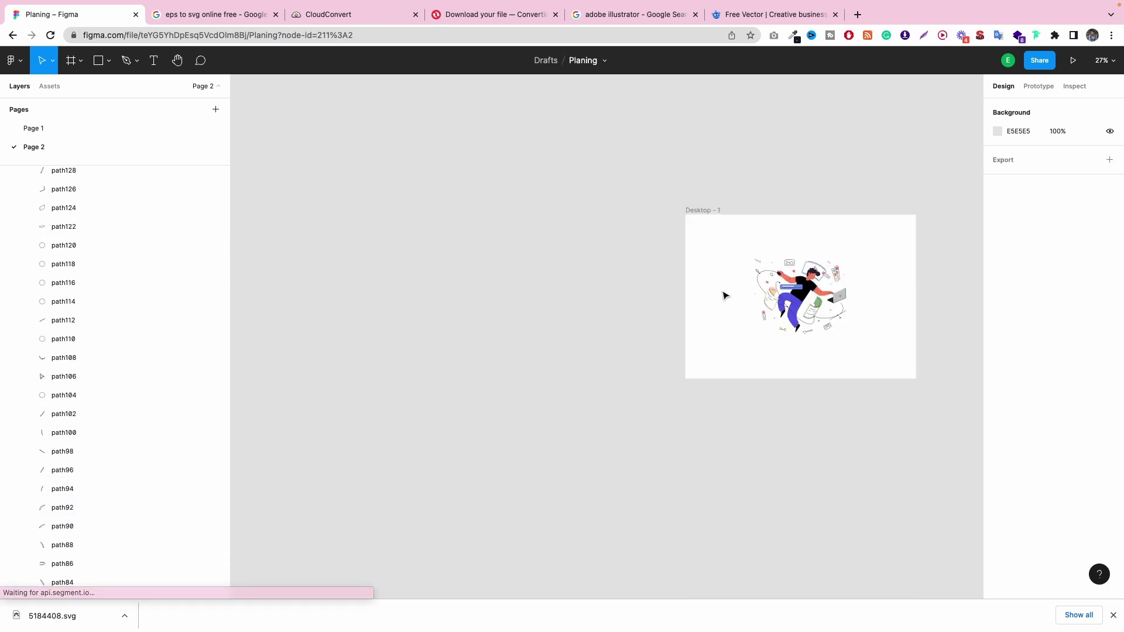
scroll(85, 275, up, 20)
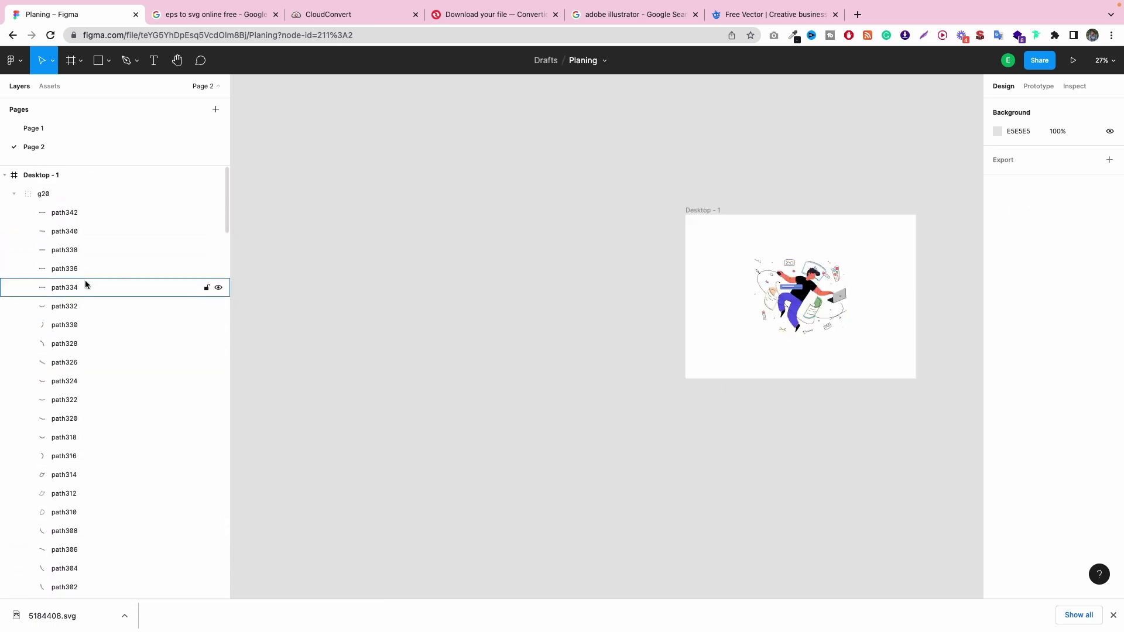
click(80, 194)
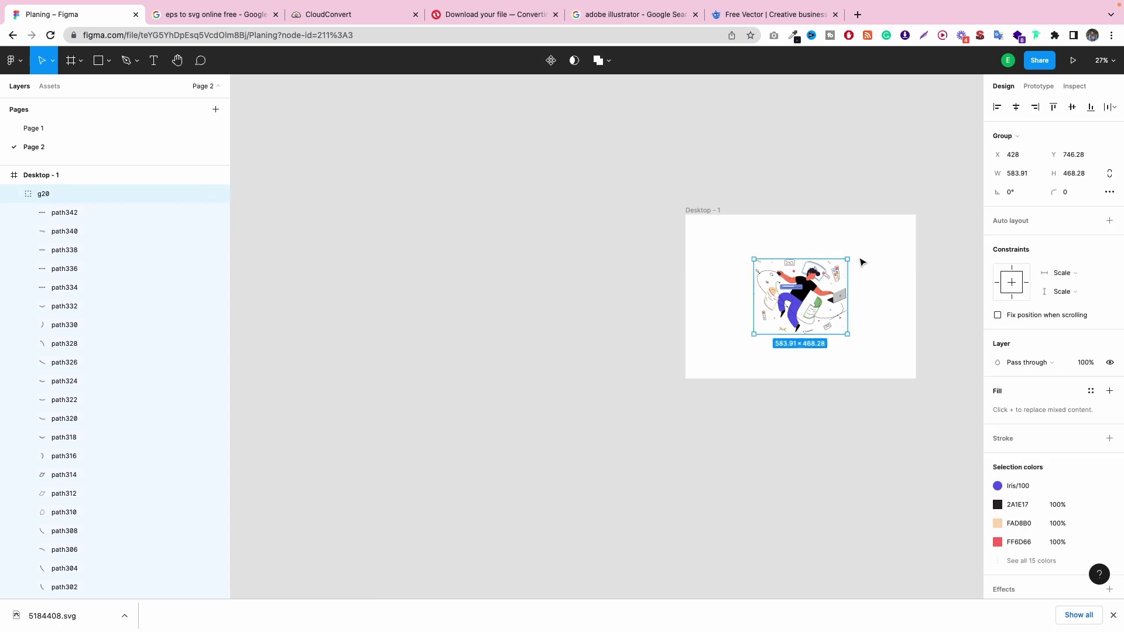
drag(849, 255, 902, 215)
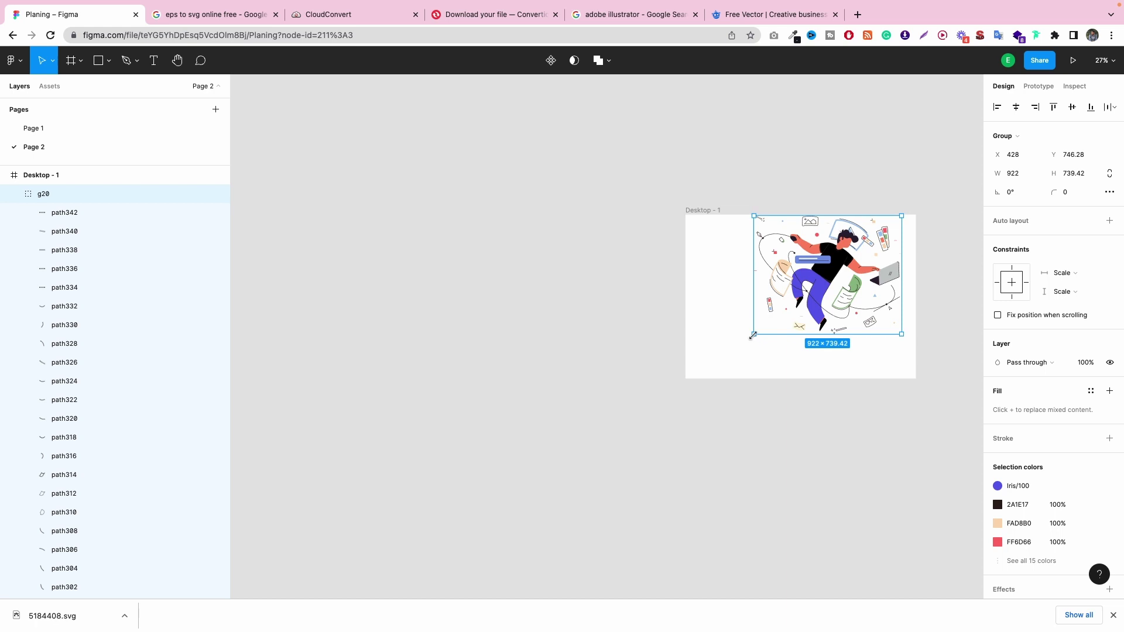
drag(753, 335, 703, 380)
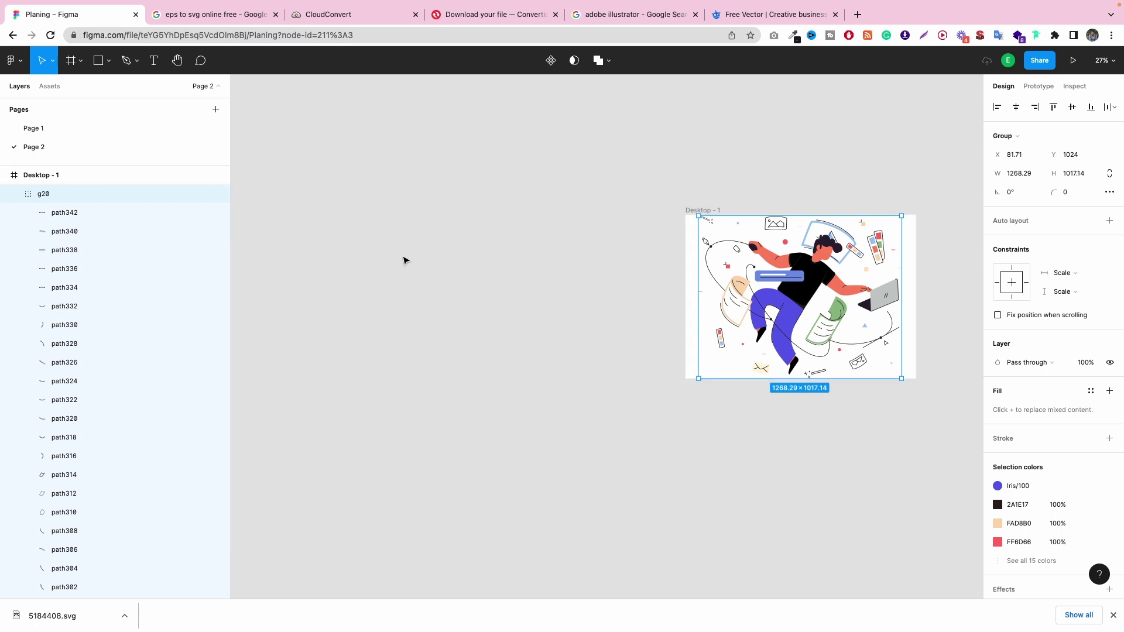
Try export options from the main menu, then dismiss the empty export panel.
click(14, 61)
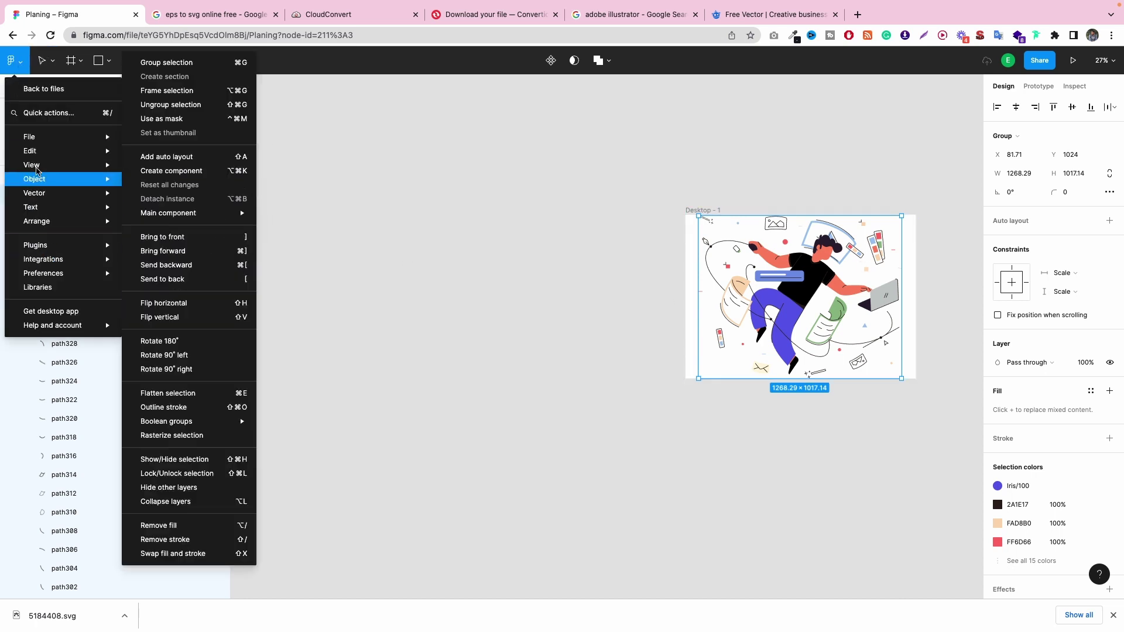
mouse_move(36, 135)
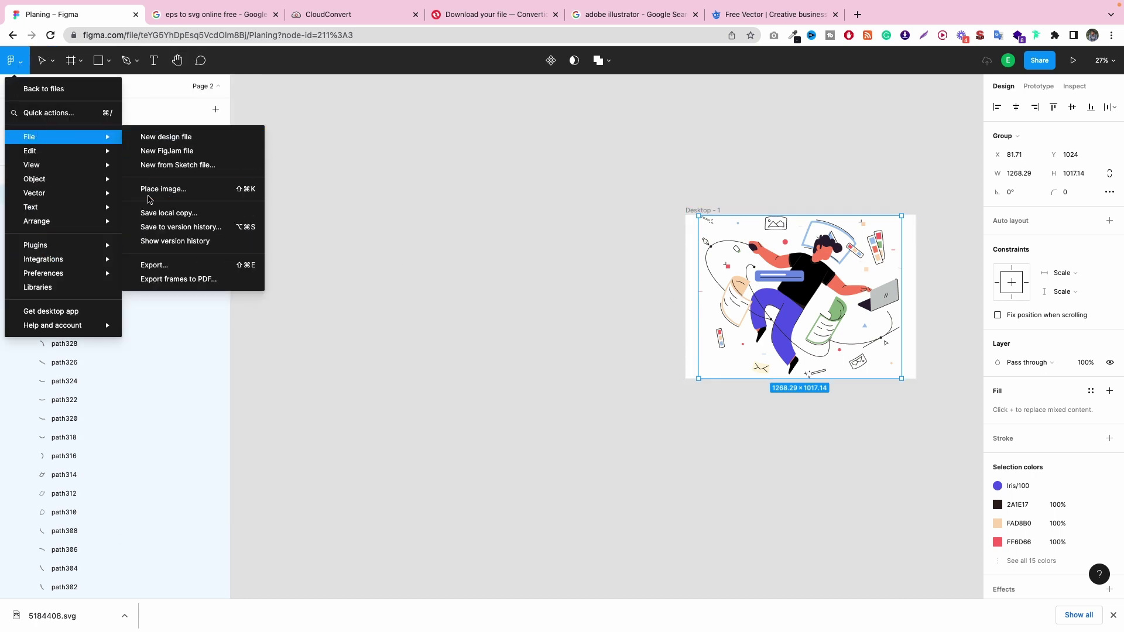
click(184, 267)
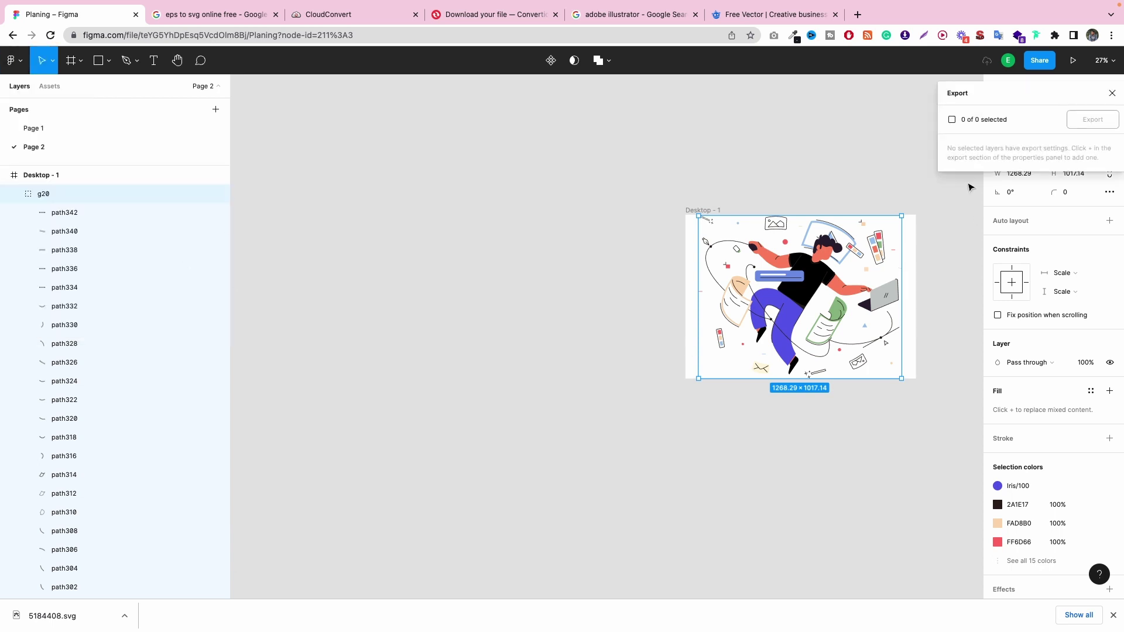
click(1112, 94)
scroll(1082, 351, down, 2)
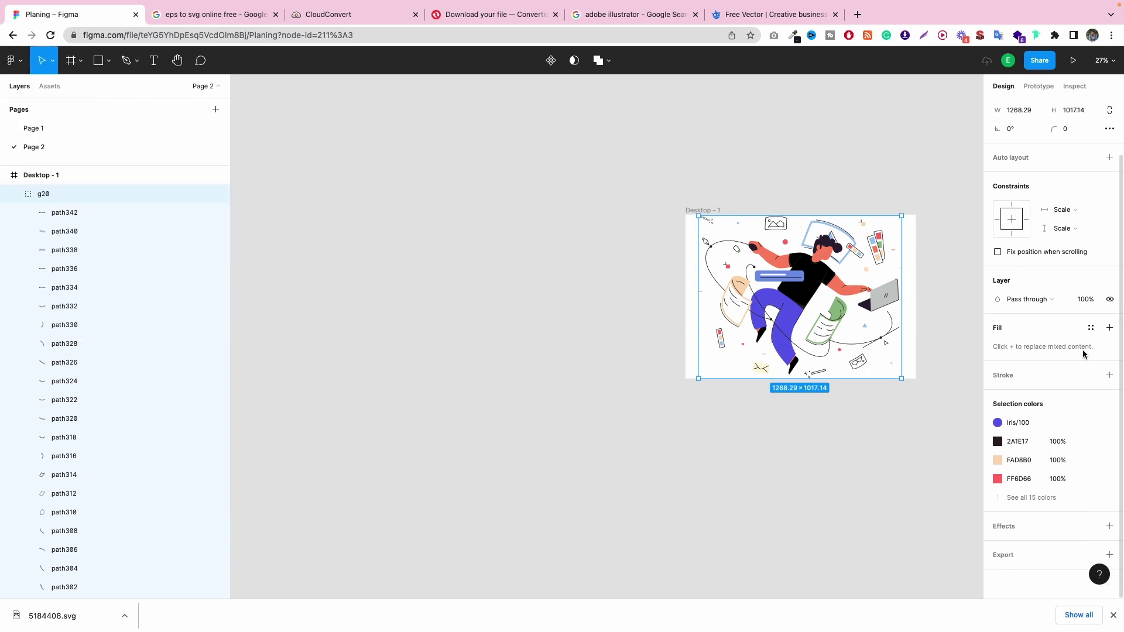
Export g20 as a 1x PNG to g20.png, then preview the downloaded image and close it.
click(1075, 555)
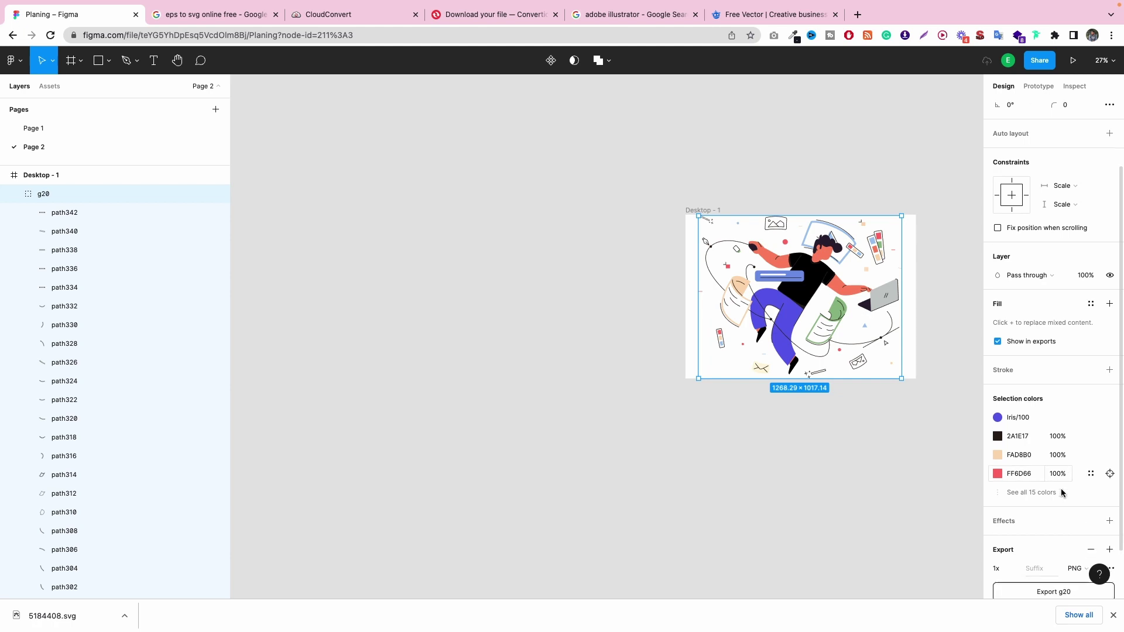
click(1082, 508)
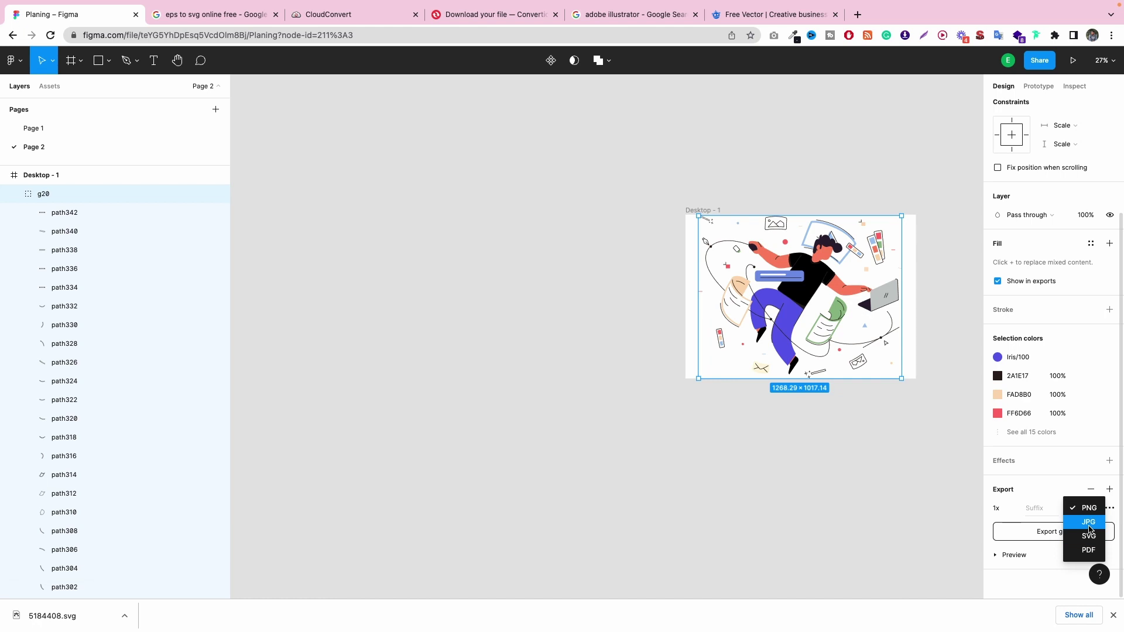
click(1047, 487)
click(1045, 532)
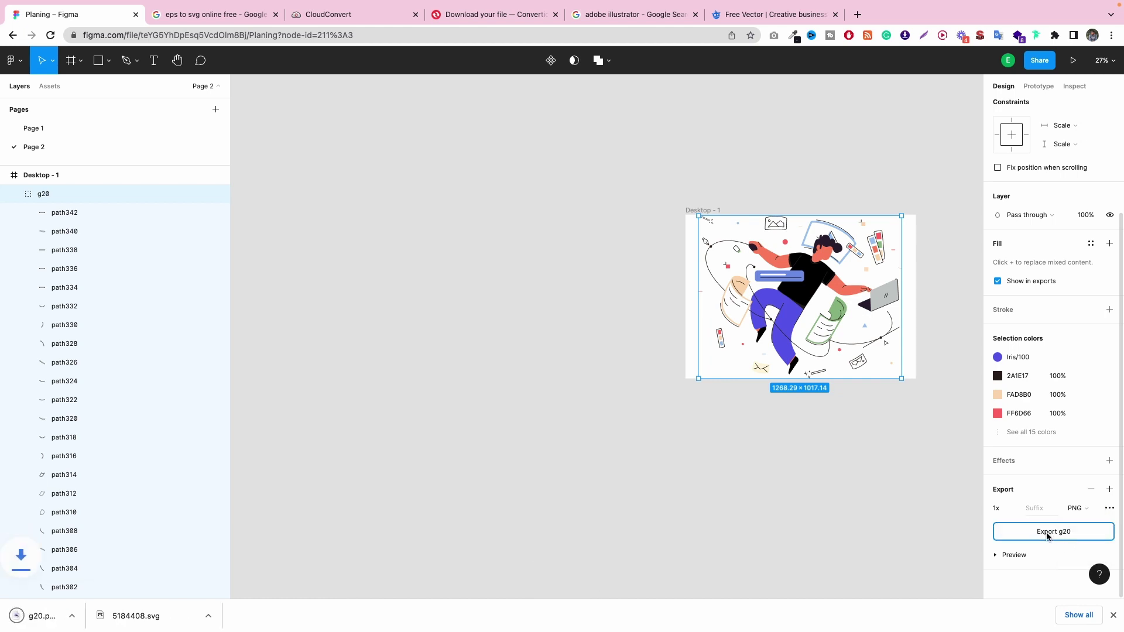
click(1010, 509)
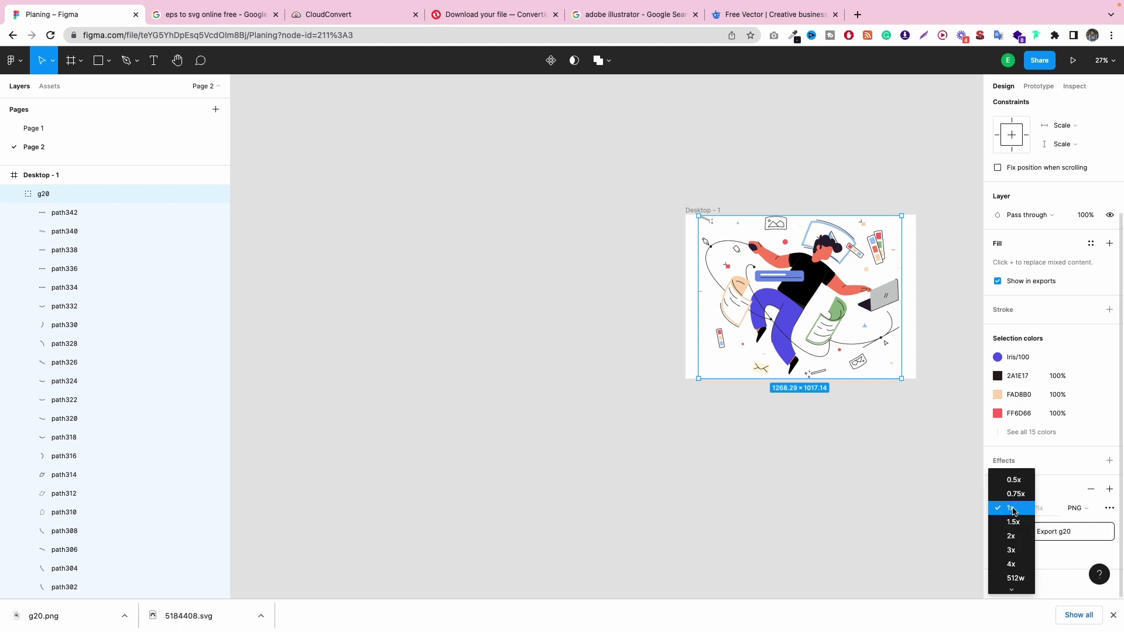
click(1018, 563)
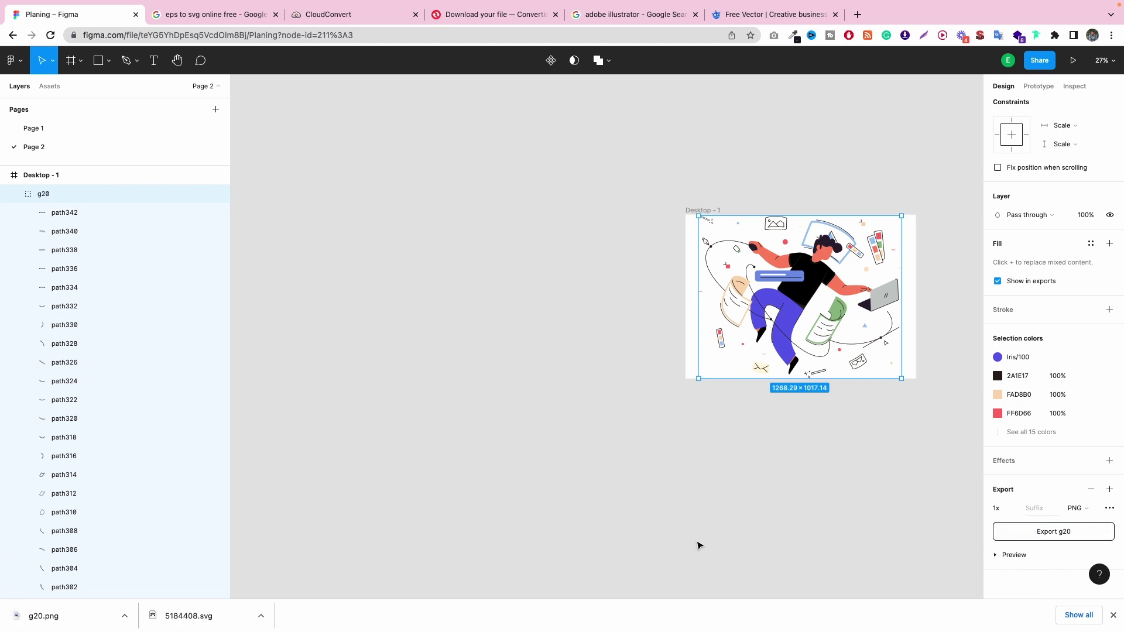
click(69, 619)
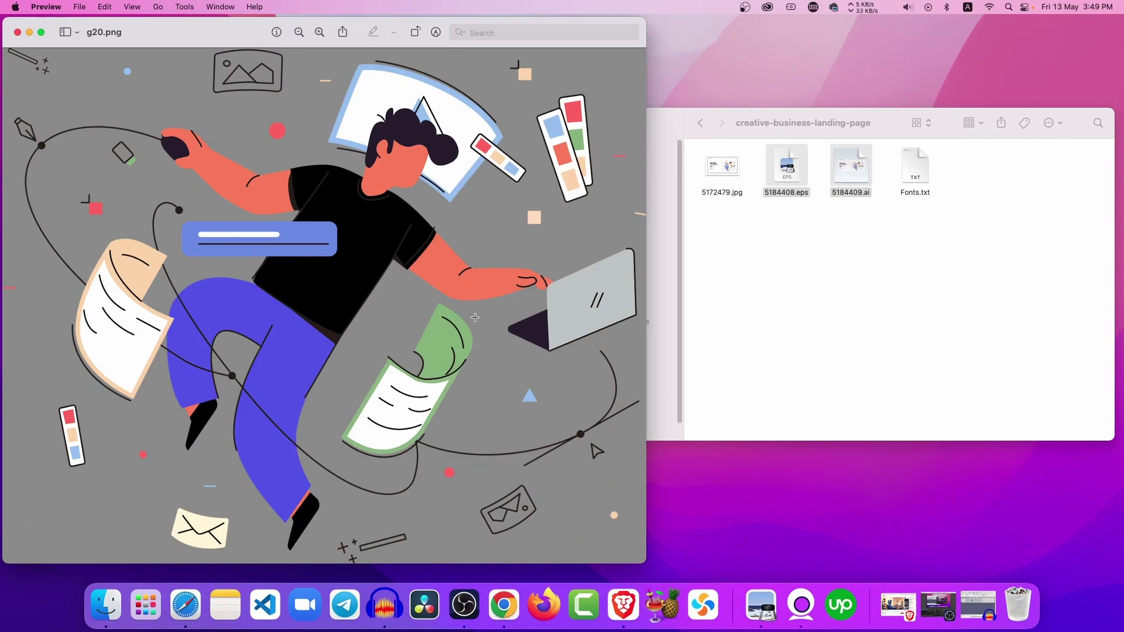
click(17, 33)
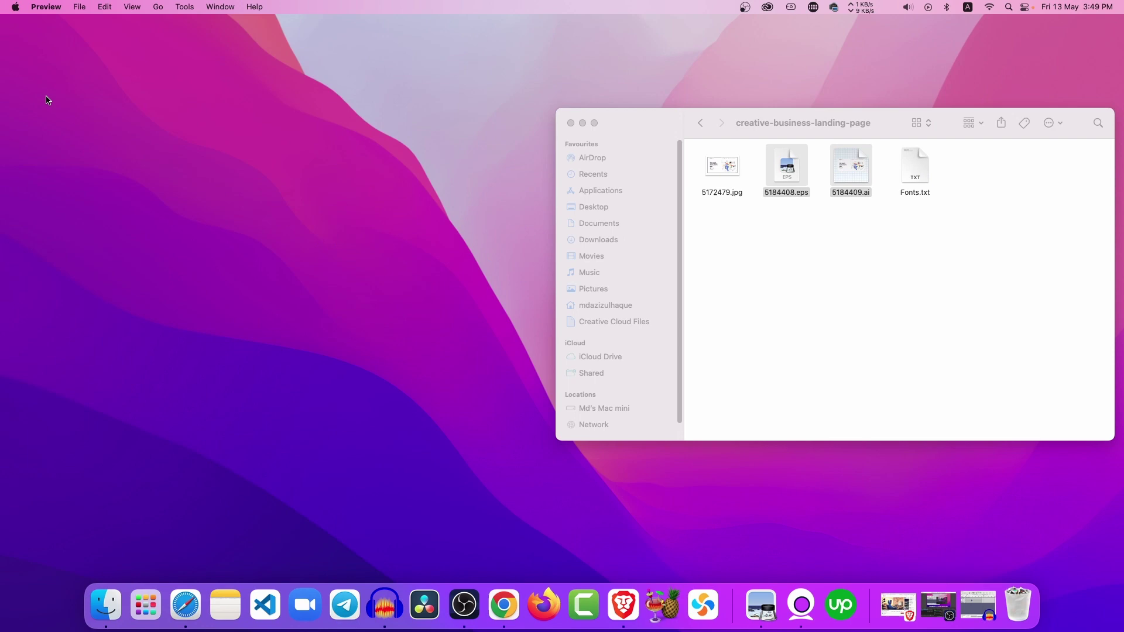
Switch back to Google Chrome to return to the Figma Planing file.
click(503, 604)
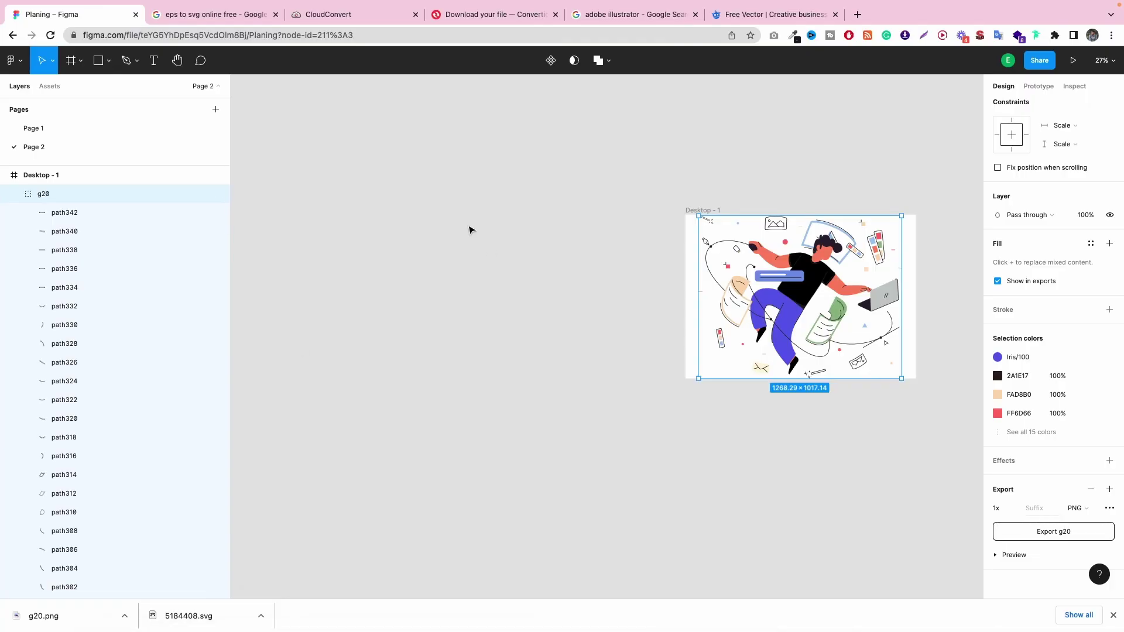